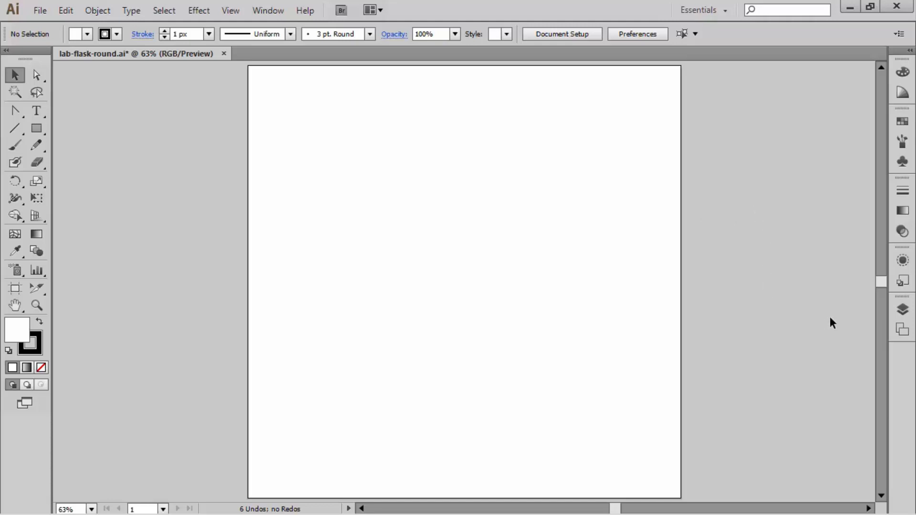
Step: Make the flask artwork group in the Design layer visible
left_click(901, 310)
left_click(726, 334)
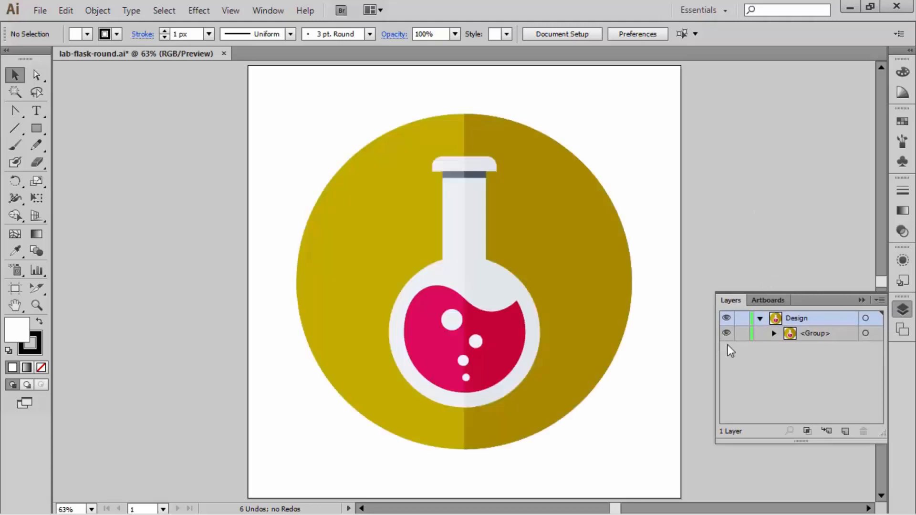
left_click(862, 300)
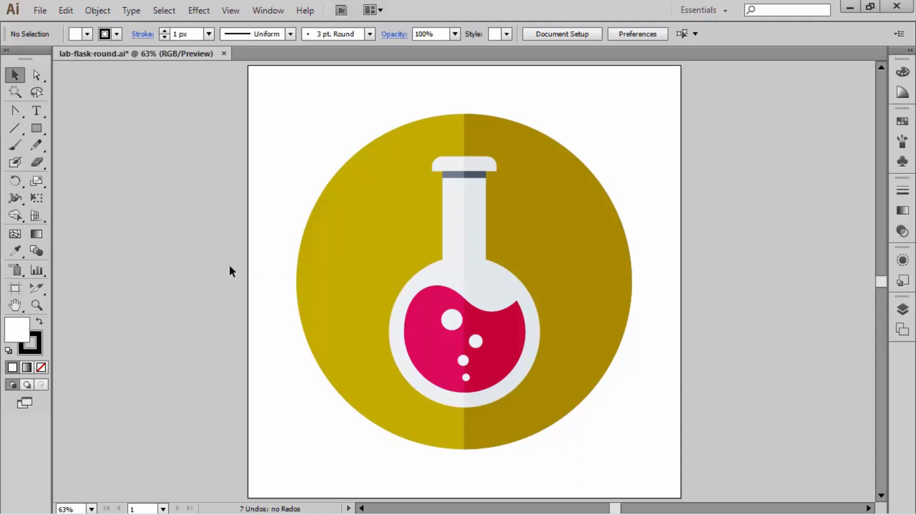
Step: Duplicate the artboard beside the original with the Artboard tool, without copying its artwork, and fit the new empty artboard in view
left_click(8, 290)
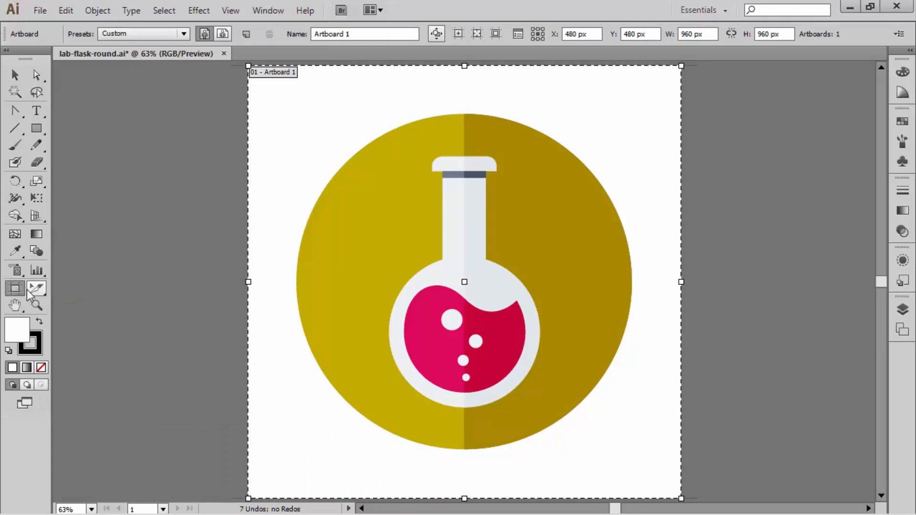
left_click(436, 36)
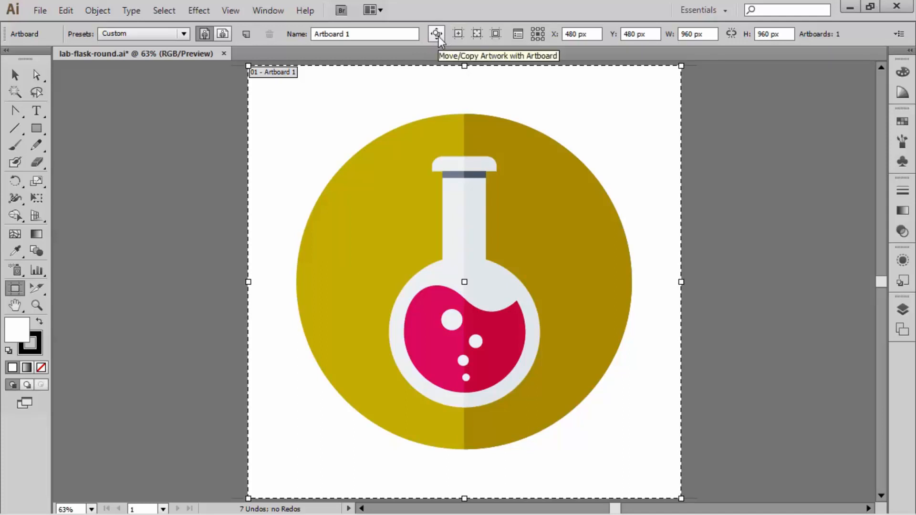
left_click_drag(363, 114, 192, 115)
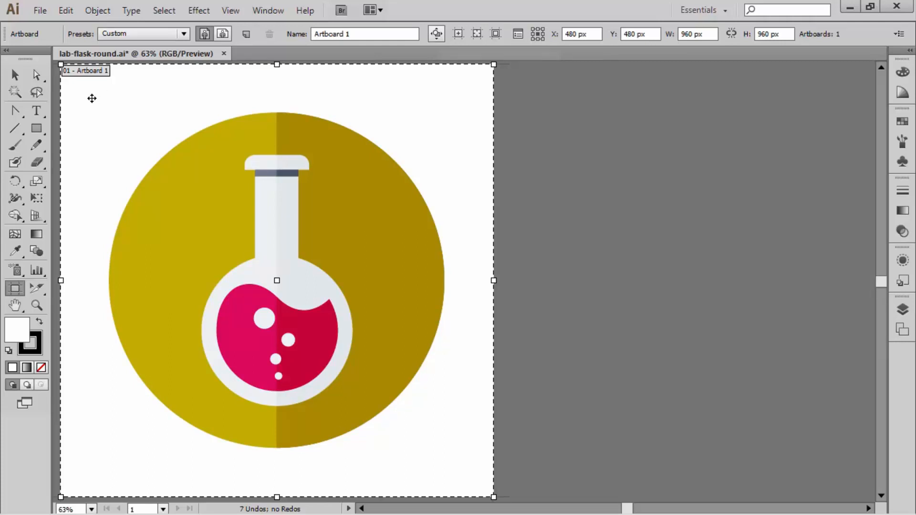
left_click_drag(92, 98, 543, 173)
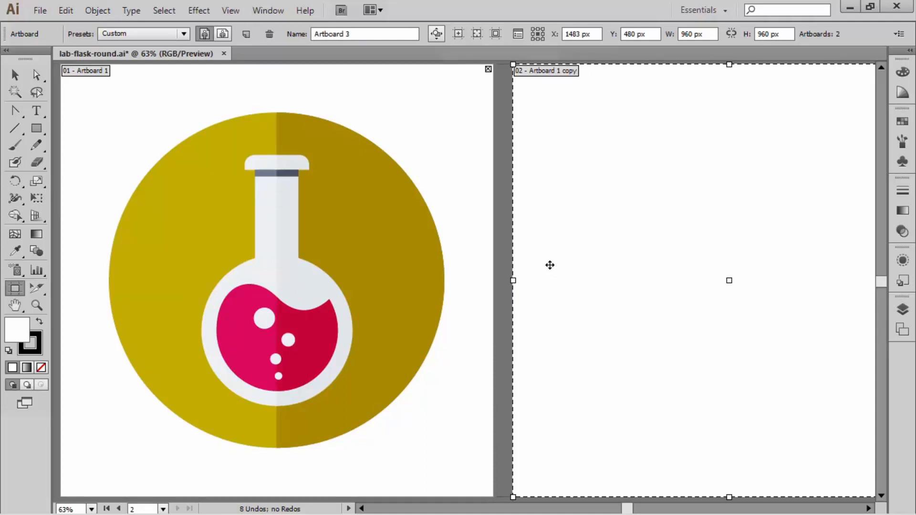
key("Escape")
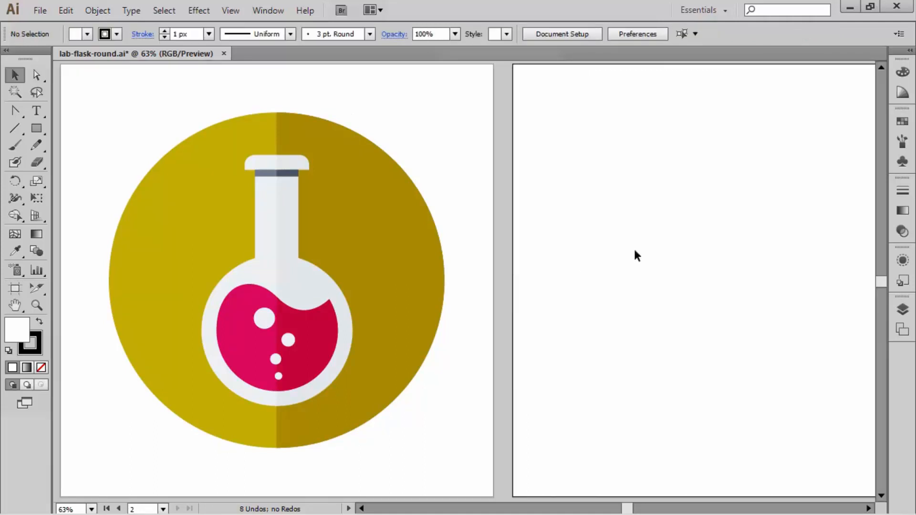
left_click_drag(723, 191, 484, 197)
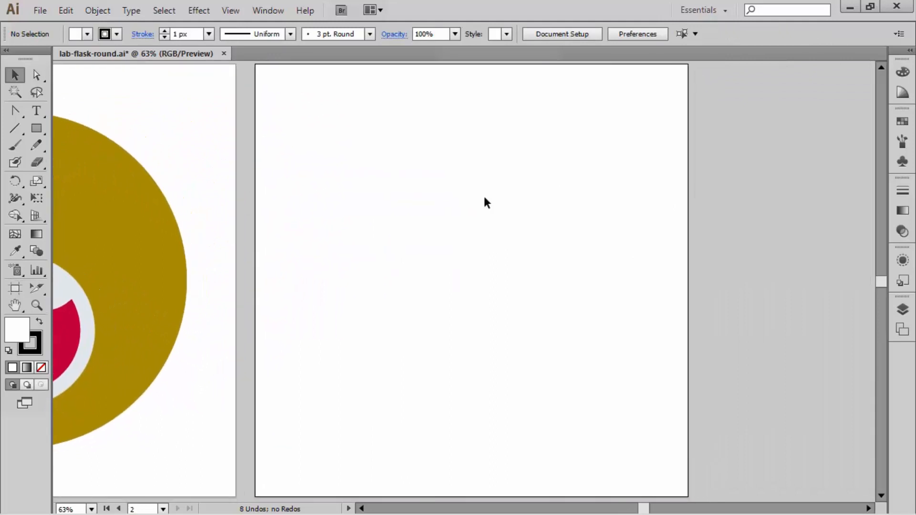
key("ctrl+0")
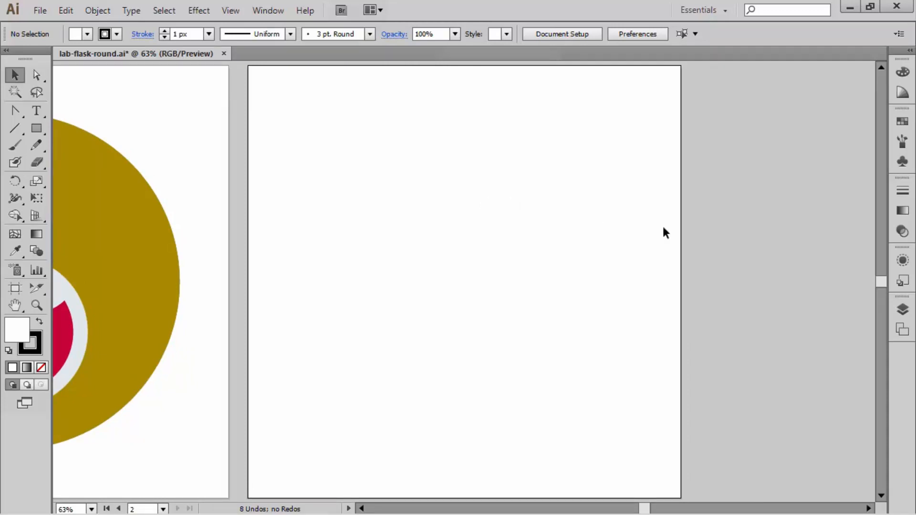
Step: Examine the list of artboards and the second artboard's editable name
left_click(902, 329)
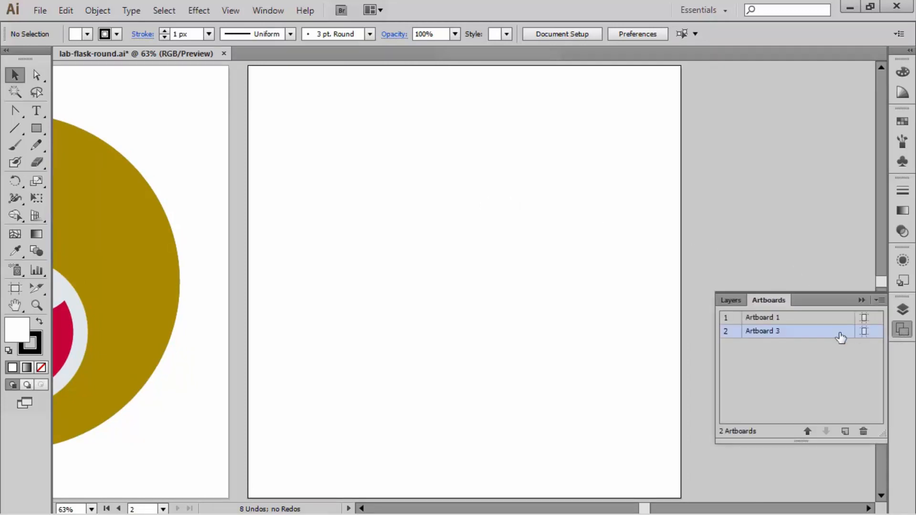
double_click(767, 330)
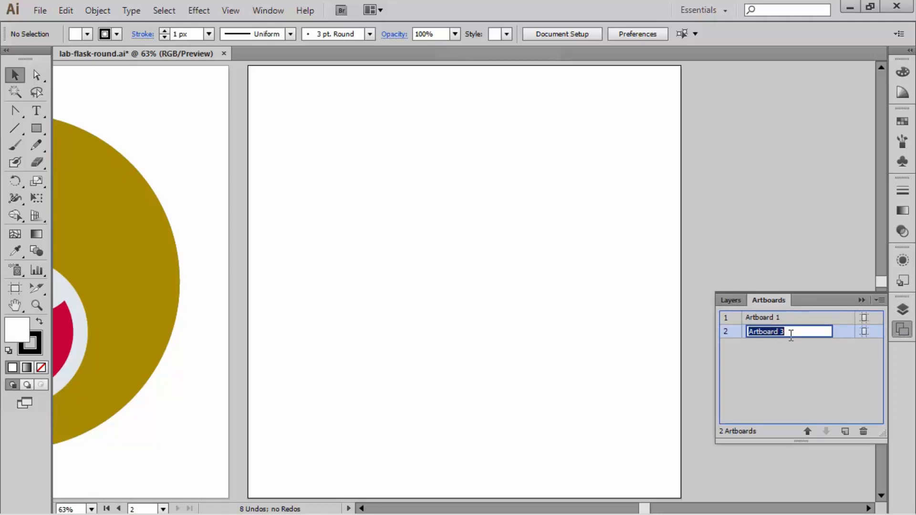
key("Return")
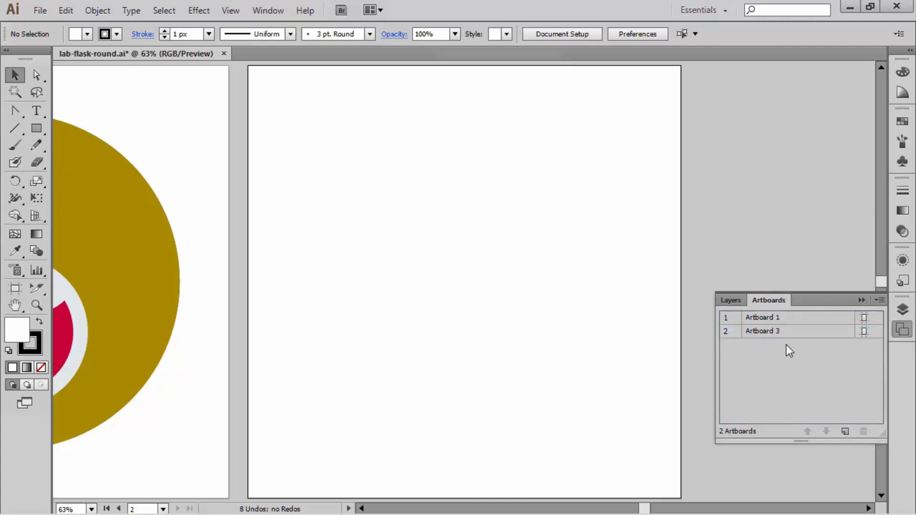
left_click(861, 300)
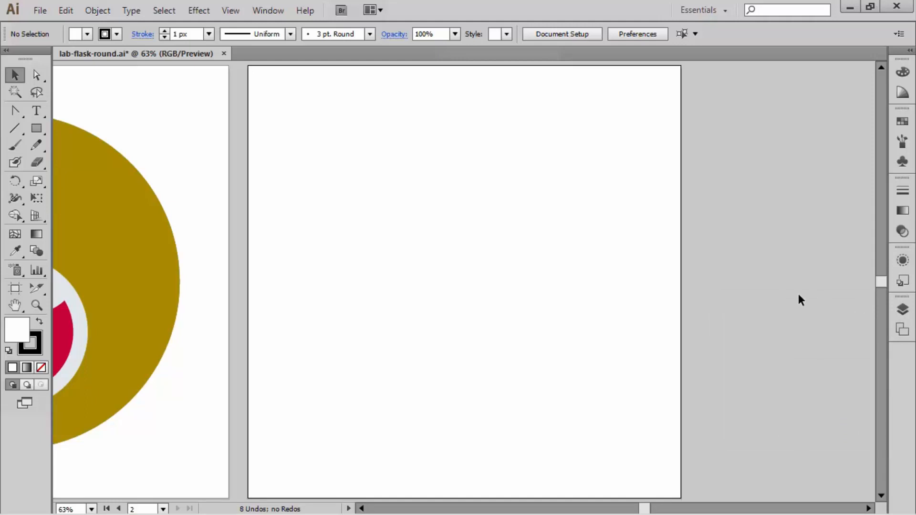
Step: Create a new layer named Lab Flask above the Design layer
left_click(902, 310)
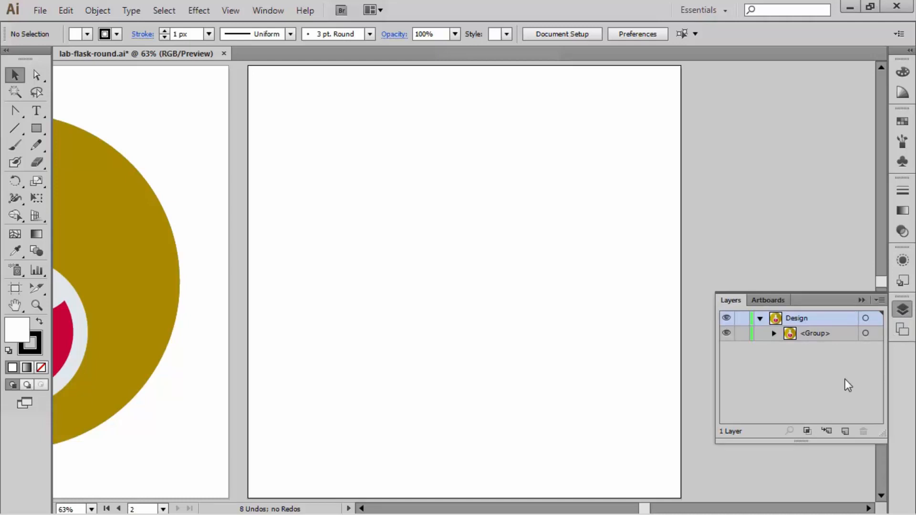
left_click(844, 431, "alt")
left_click_drag(777, 143, 508, 119)
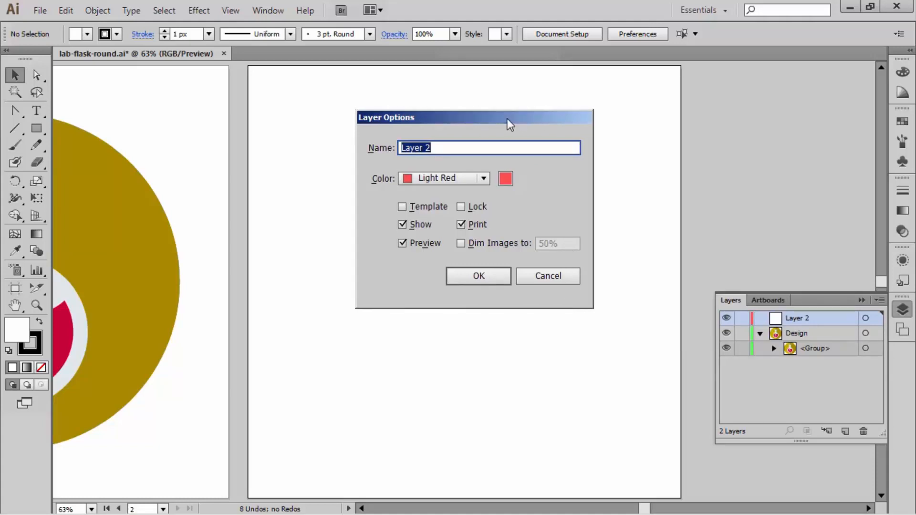
type("Lab Flask")
left_click(480, 274)
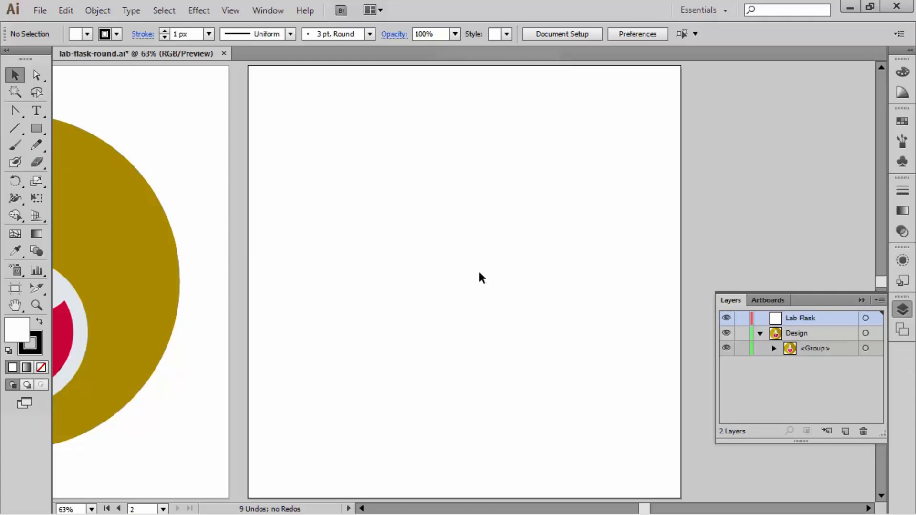
Step: Lock the Design layer and collapse its contents
left_click(743, 335)
left_click(760, 333)
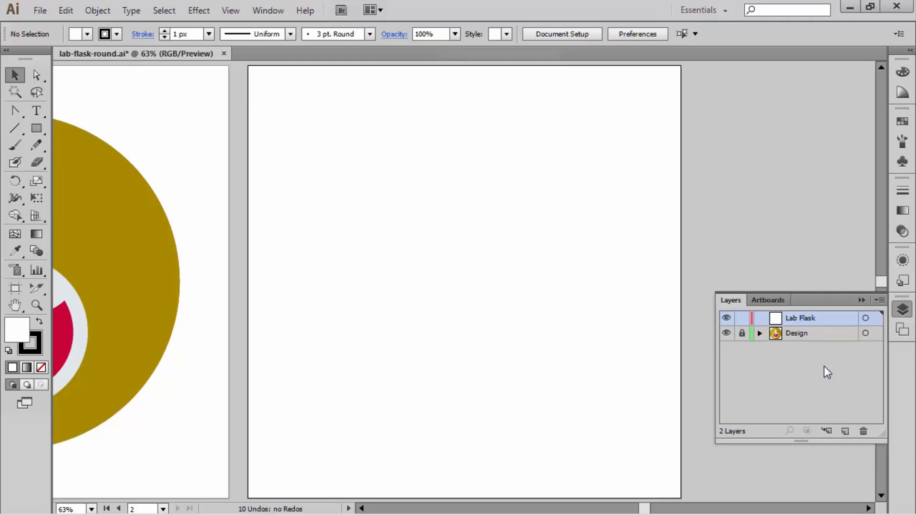
left_click(862, 300)
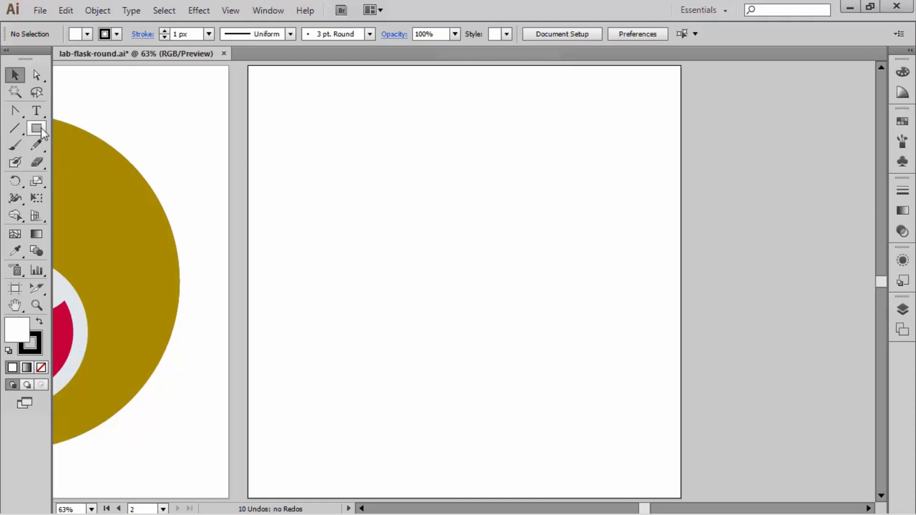
Step: Draw a circle for the flask body on the empty artboard and a tall, narrow rectangle overlapping its upper edge for the neck
left_click_drag(41, 128, 124, 162)
left_click_drag(459, 343, 540, 403)
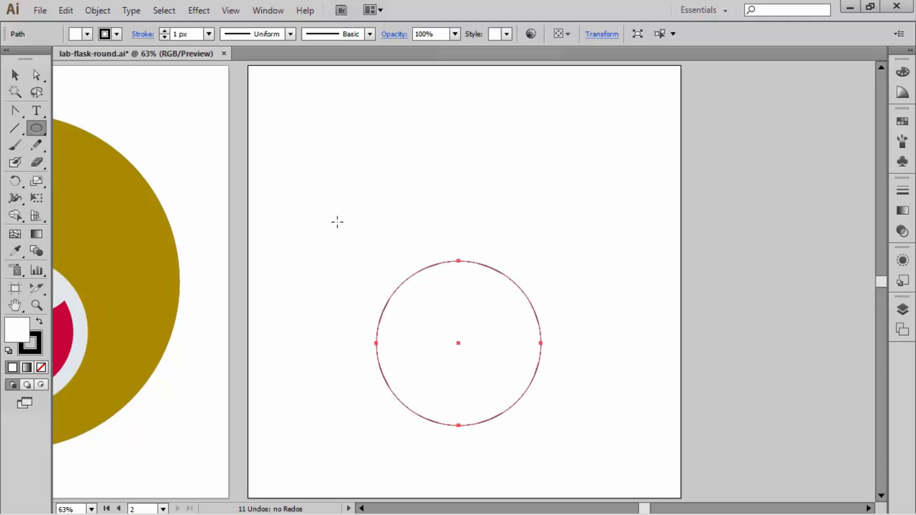
left_click_drag(38, 128, 89, 130)
left_click_drag(440, 150, 488, 282)
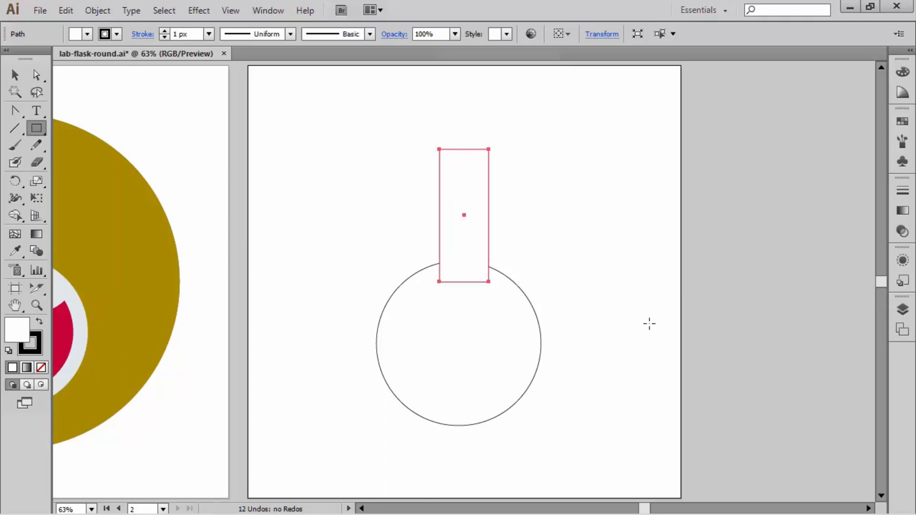
Step: Center the neck rectangle and body circle horizontally on each other, aligned to the selection, and deselect them
left_click_drag(590, 352, 458, 257, "ctrl")
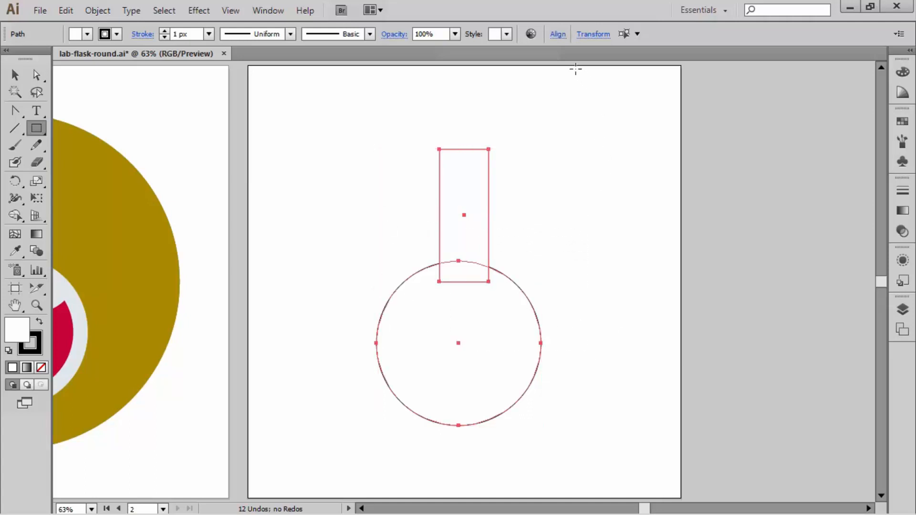
left_click(557, 34)
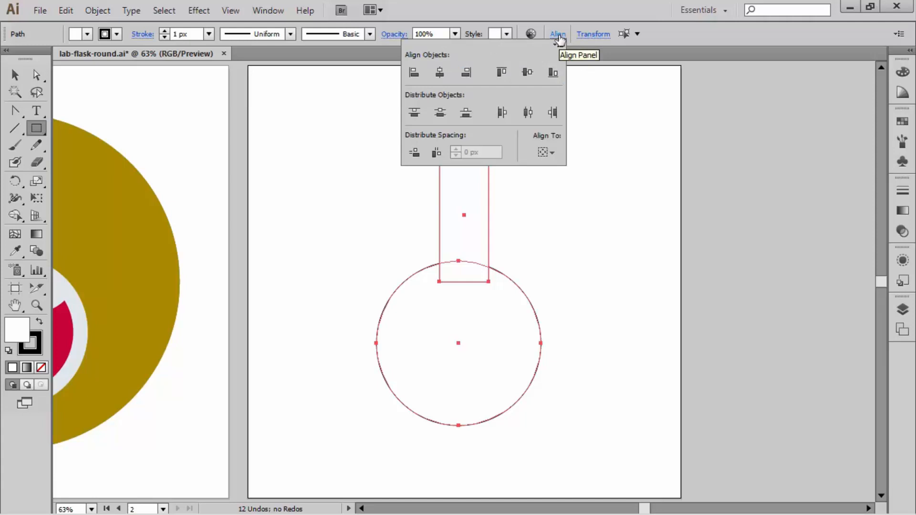
left_click(551, 152)
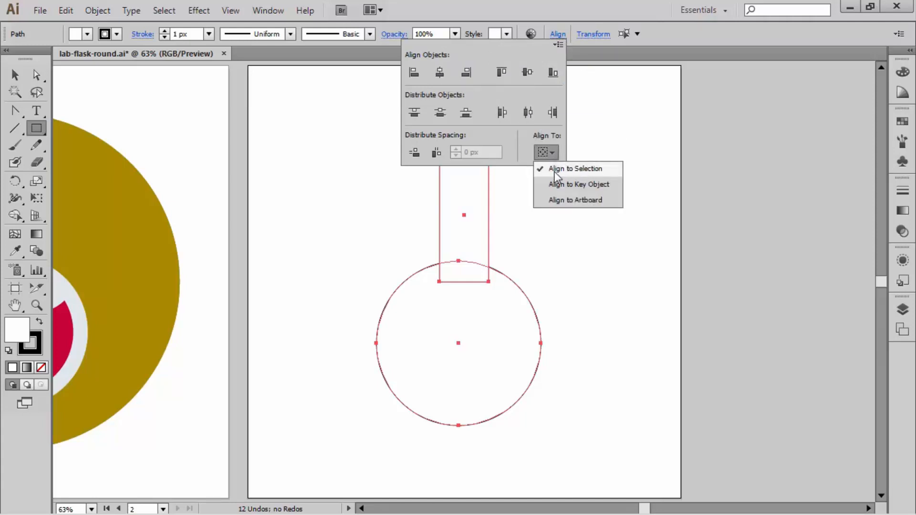
left_click(441, 74)
left_click(442, 74)
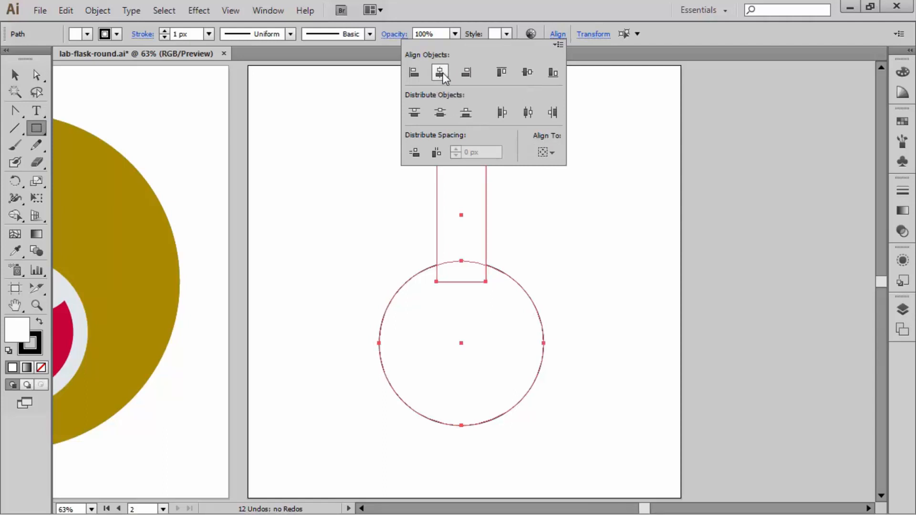
left_click(548, 234, "ctrl")
left_click(594, 234, "ctrl")
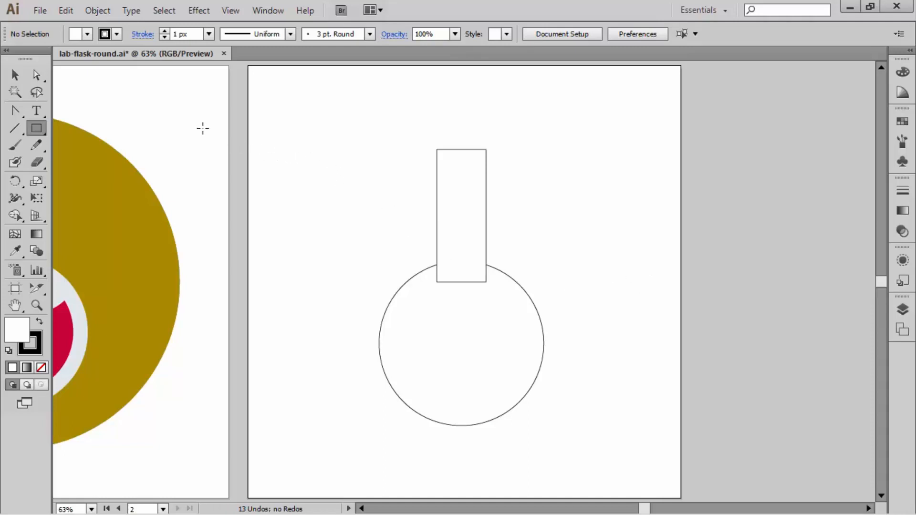
Step: Draw a rounded rectangle from its center over the upper part of the neck, wider than the neck and extending above it
left_click(36, 128)
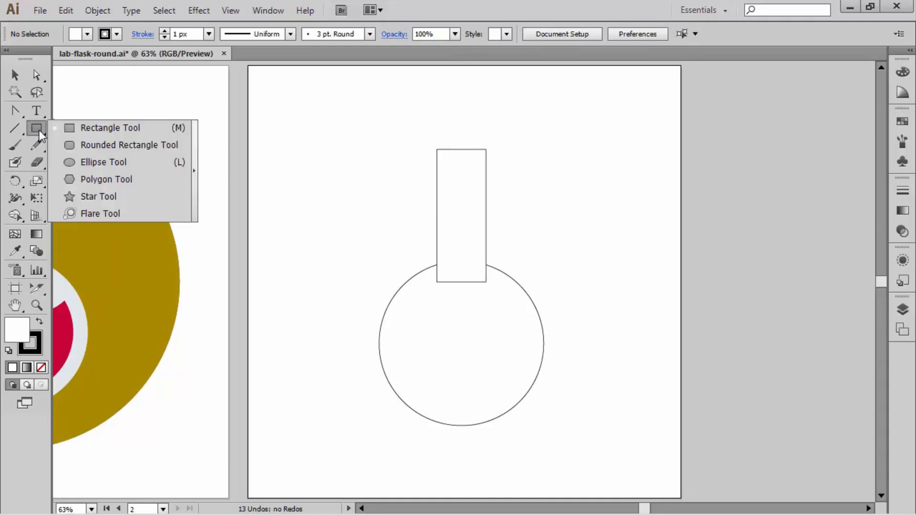
left_click(68, 146)
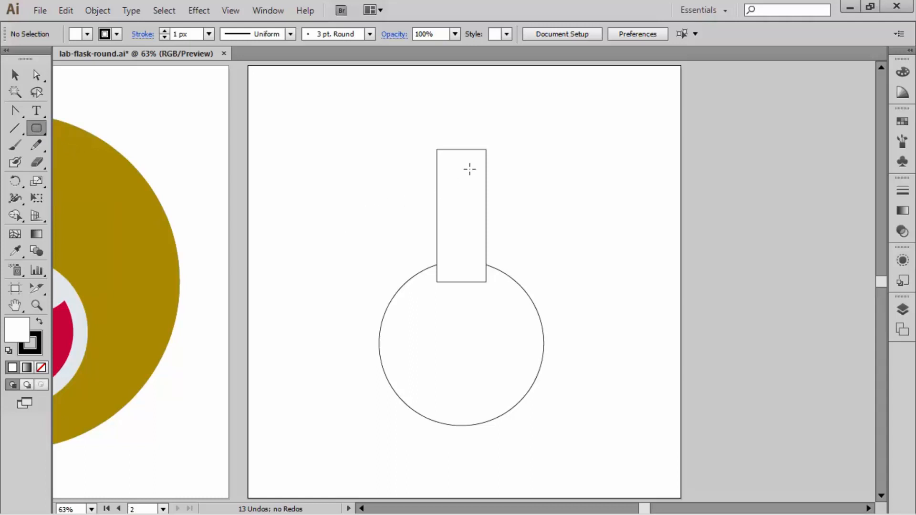
left_click_drag(459, 165, 501, 230)
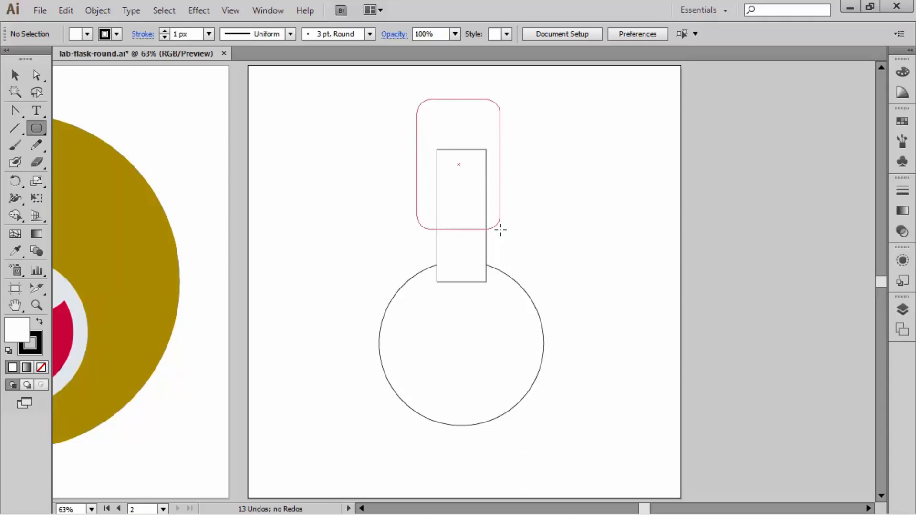
left_click_drag(500, 230, 500, 229)
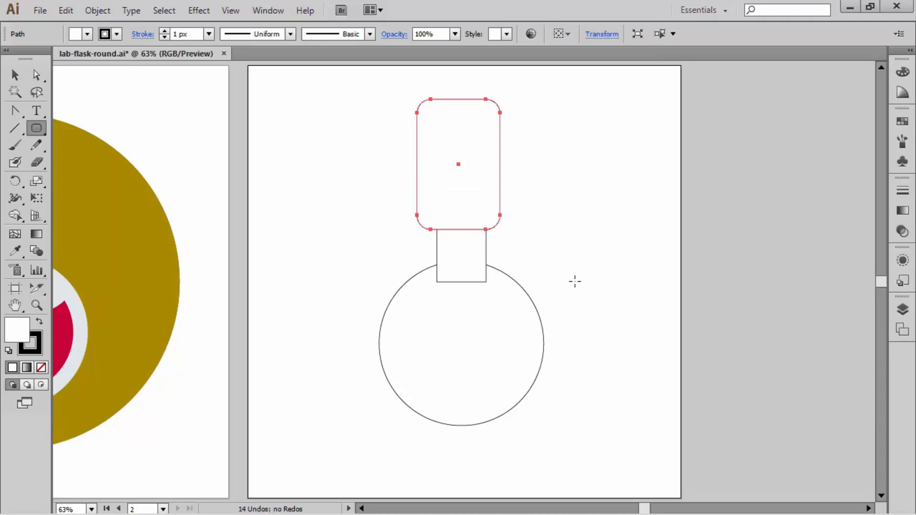
Step: Center the rounded rectangle, neck and circle horizontally on one another and deselect them
left_click_drag(581, 333, 378, 205)
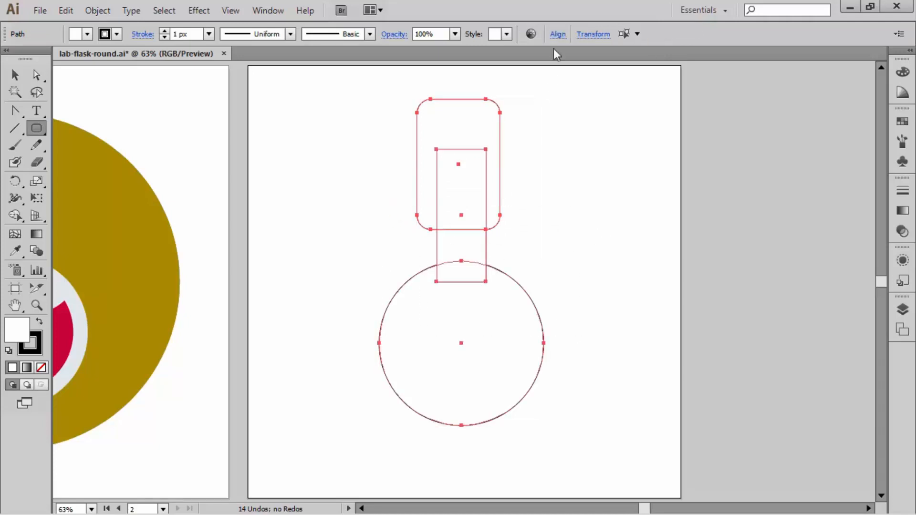
left_click(558, 34)
left_click(443, 75)
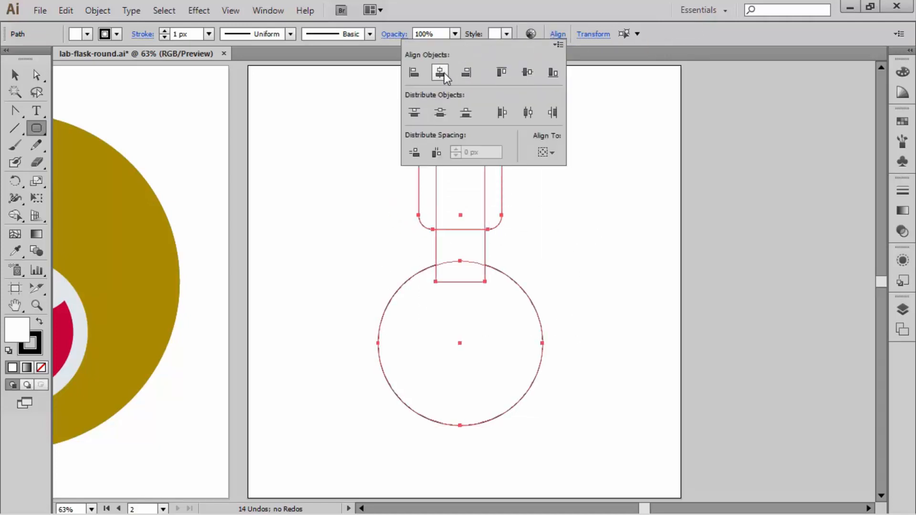
left_click(586, 238, "ctrl")
left_click(588, 242, "ctrl")
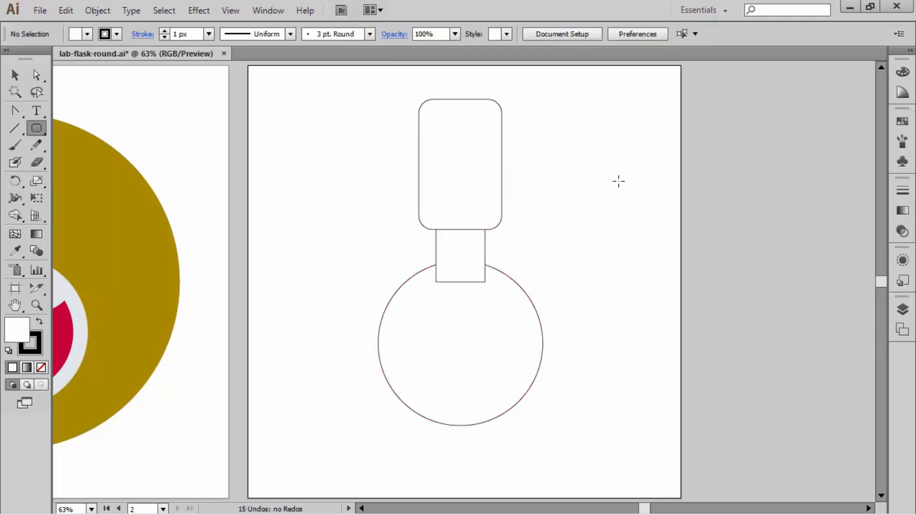
Step: Isolate the rounded rectangle and delete its four lower anchor points, leaving only the upper edge with its two rounded corners
left_click(488, 165, "ctrl")
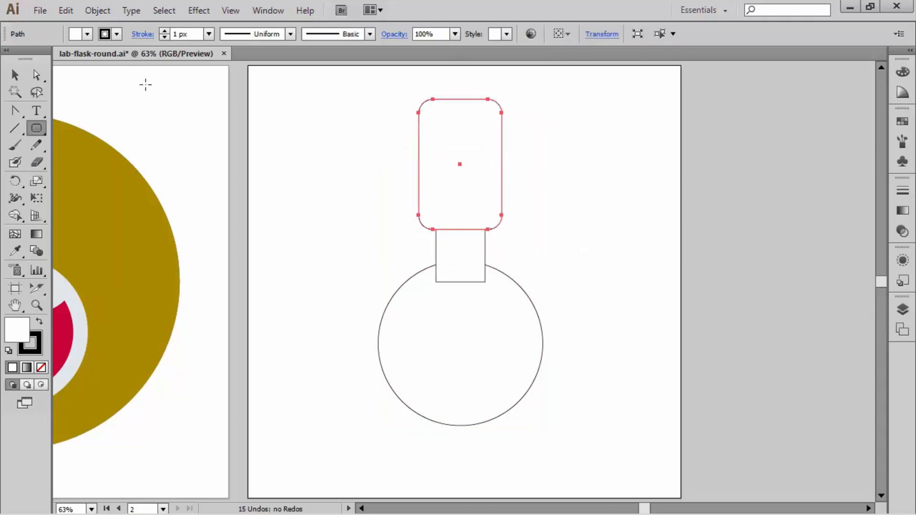
key("v")
double_click(468, 144)
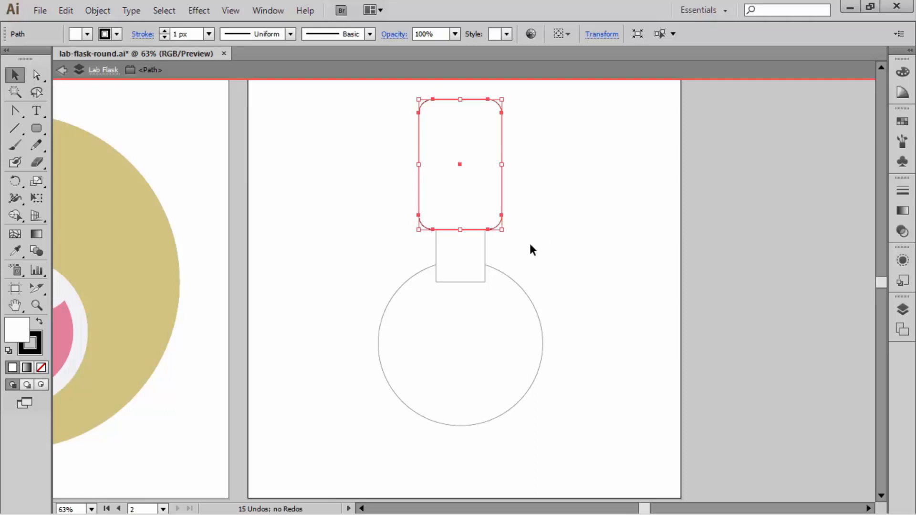
left_click(38, 74)
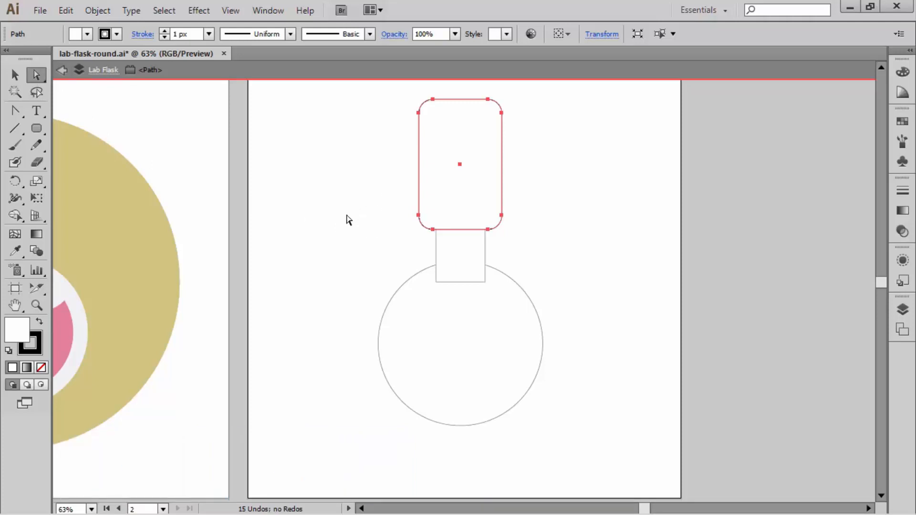
key("ctrl+space")
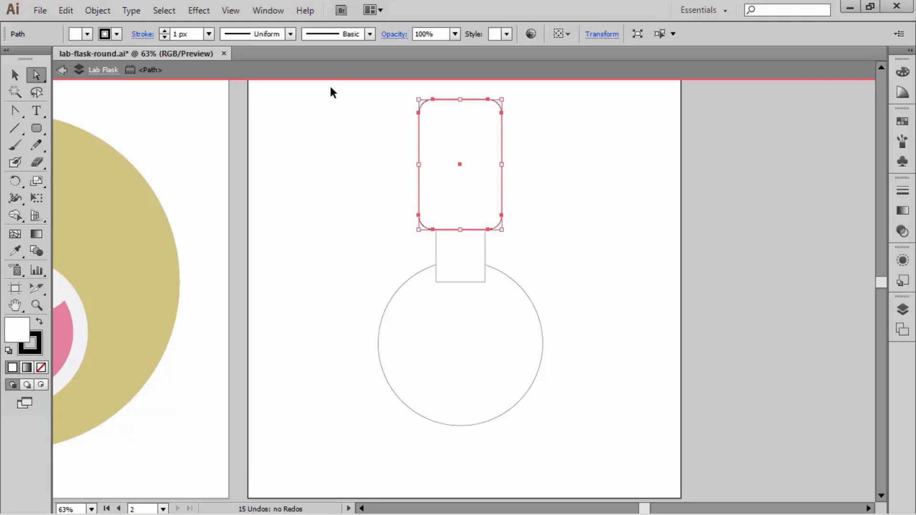
left_click_drag(327, 90, 584, 401)
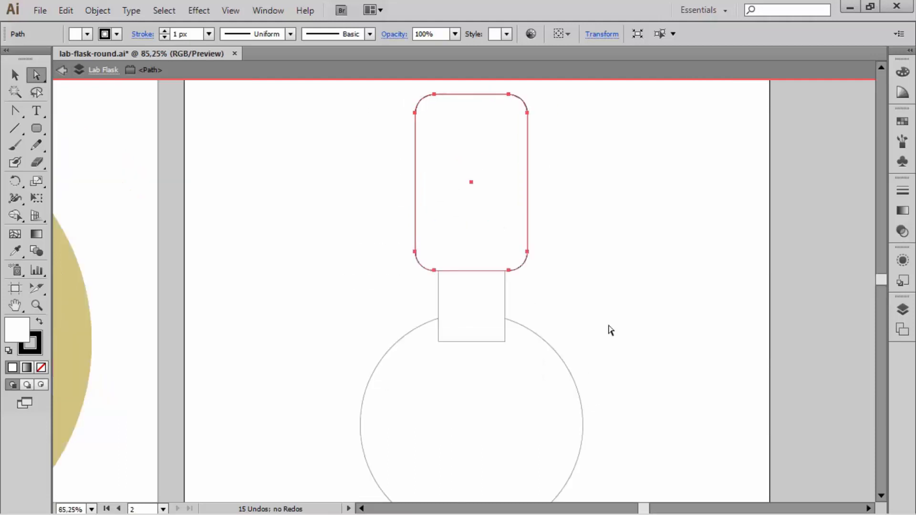
left_click_drag(578, 329, 390, 210)
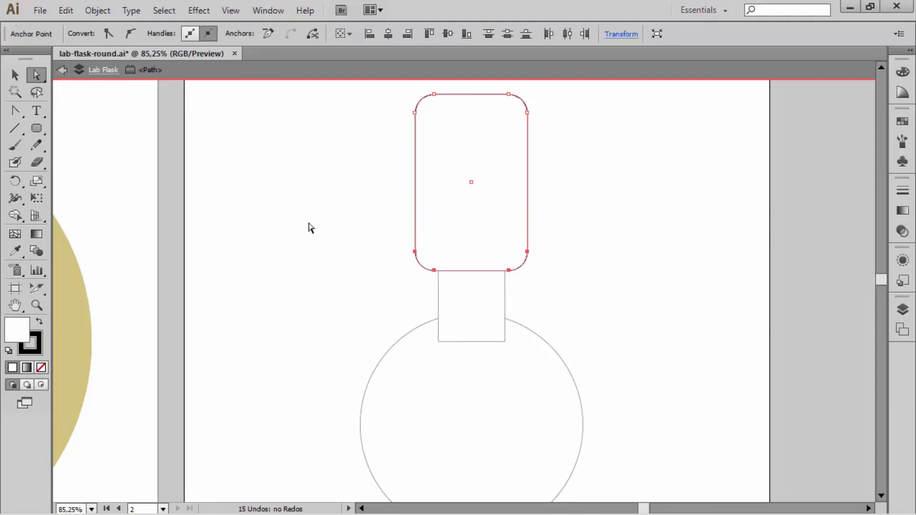
key("Delete")
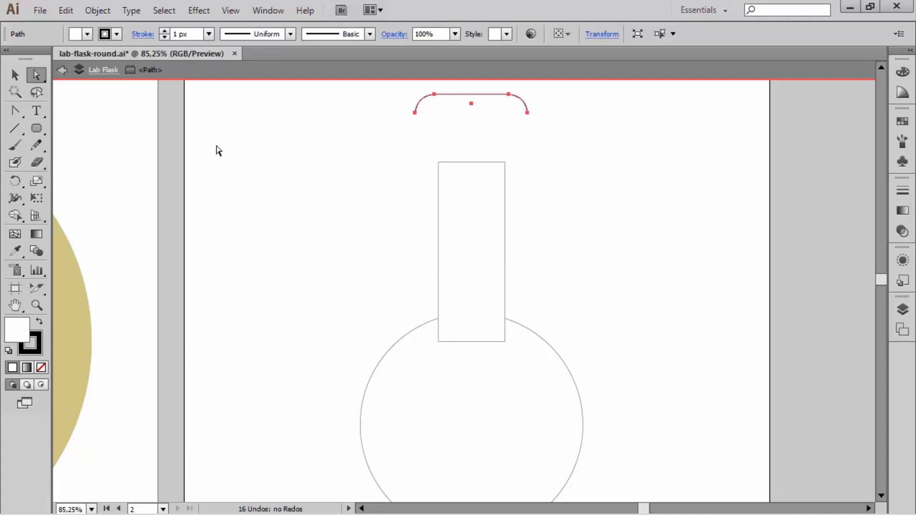
Step: Join the two open ends of the remaining curved path to close it into a flask lip shape
left_click(99, 11)
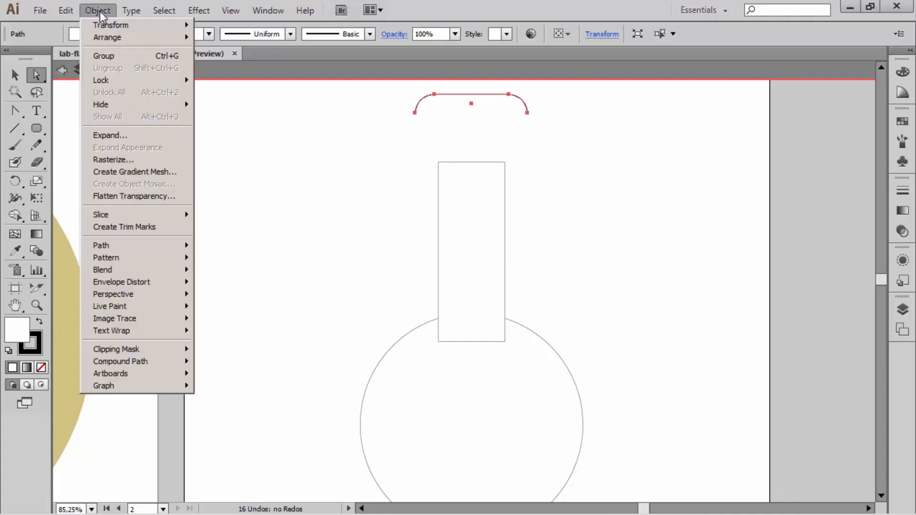
mouse_move(162, 246)
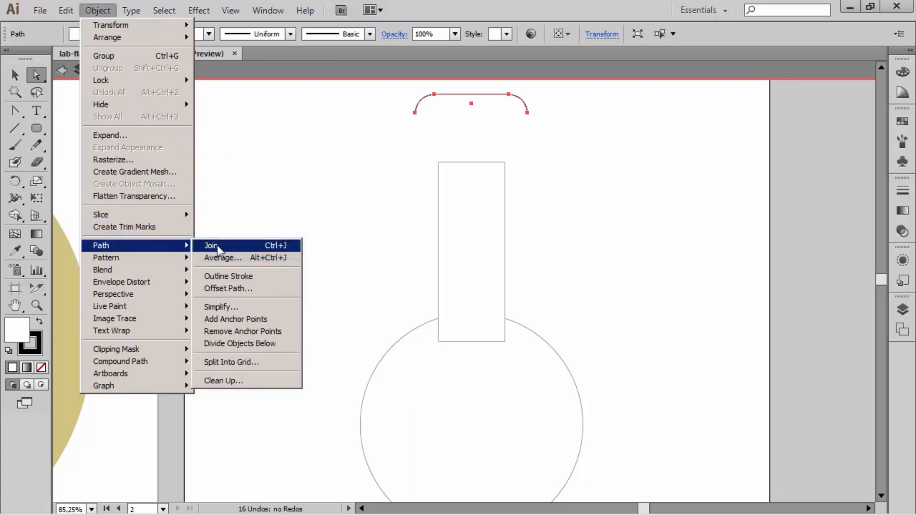
left_click(271, 246)
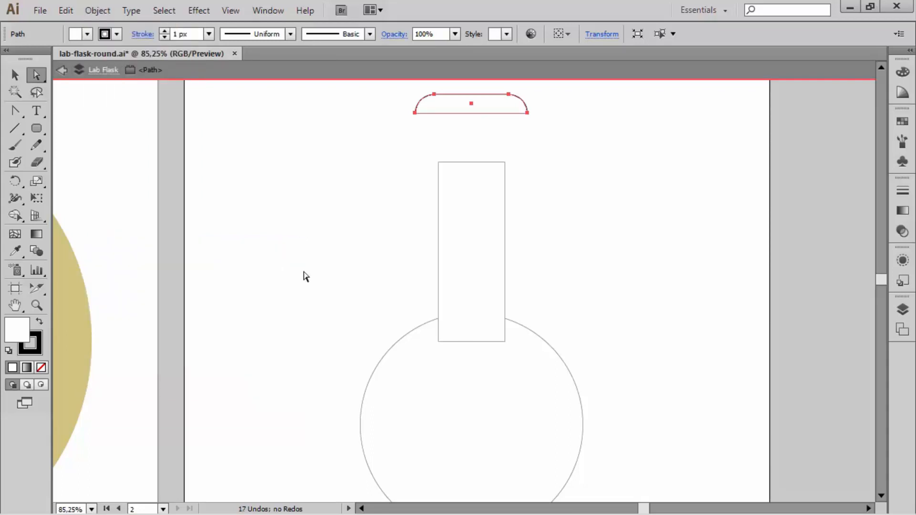
Step: Move the lip shape straight down onto the upper end of the neck and exit isolation mode
left_click(550, 139)
left_click_drag(465, 114, 470, 154)
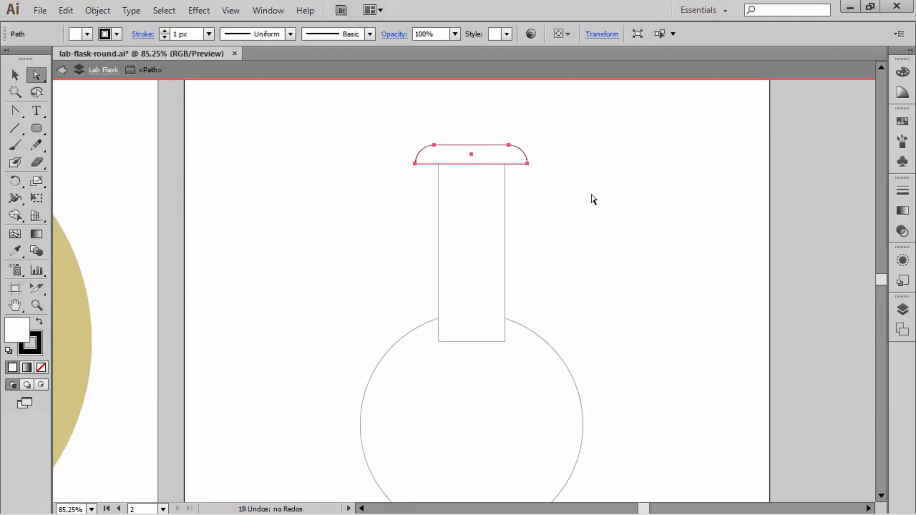
left_click(594, 233)
double_click(591, 237)
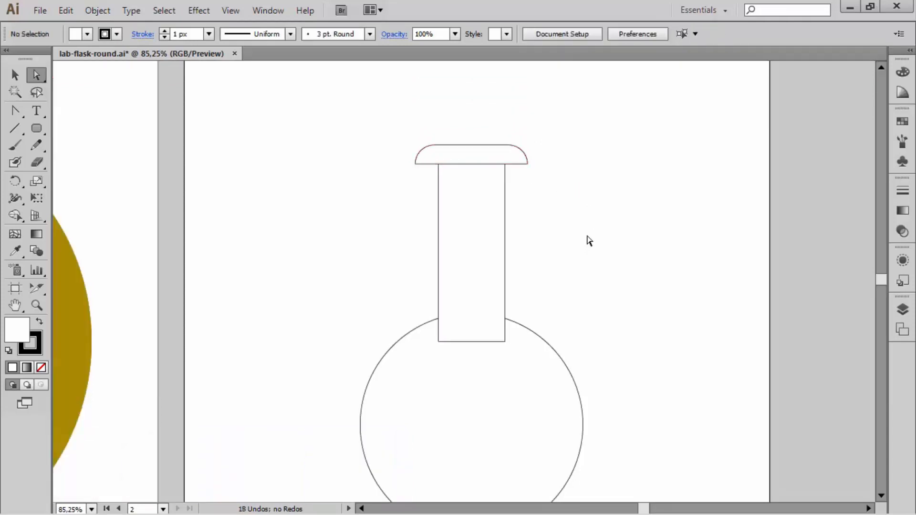
Step: Select the lip, neck and body, then show Pathfinder, dock it with the collapsed panels and close the leftover Transform and Align group
left_click_drag(587, 245, 595, 200)
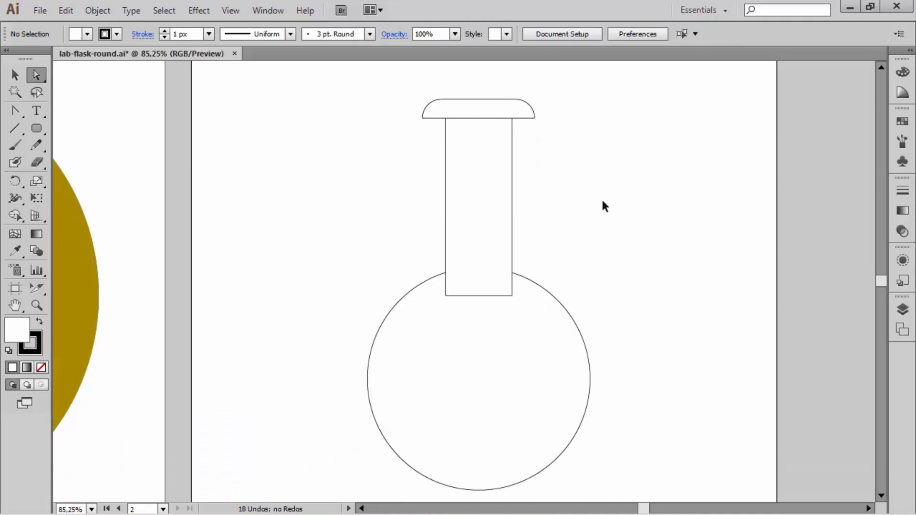
scroll(603, 206, "down", 2)
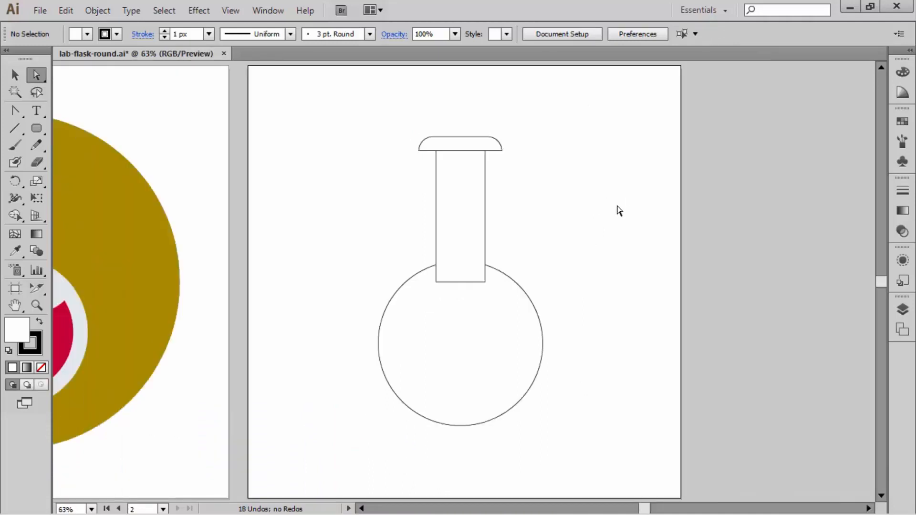
left_click_drag(295, 102, 620, 450)
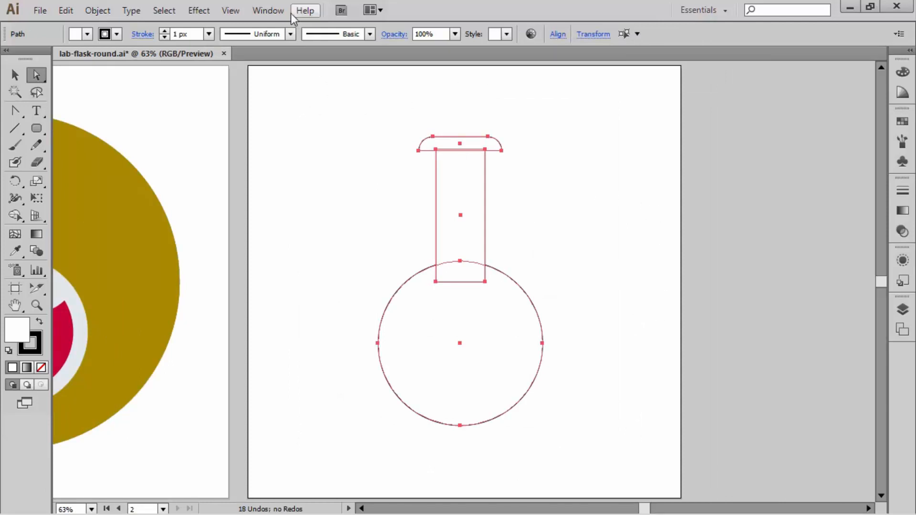
left_click(269, 11)
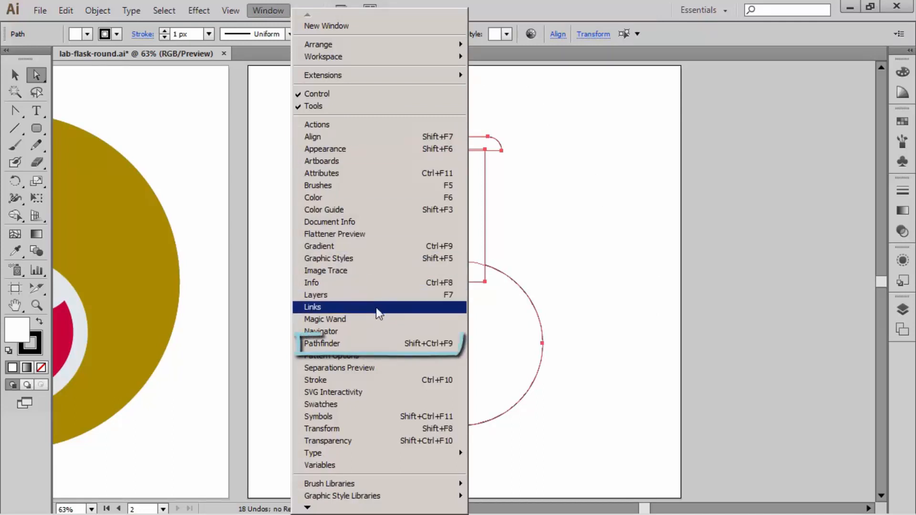
left_click(382, 344)
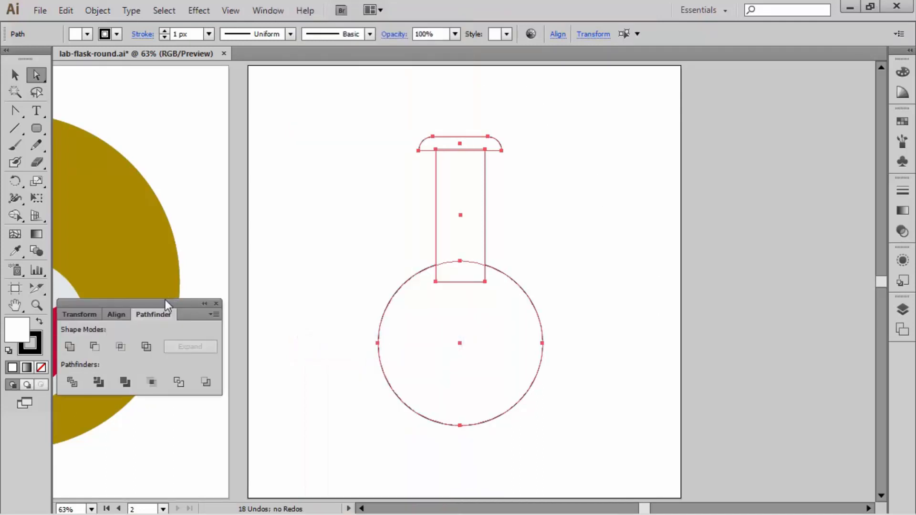
left_click_drag(164, 302, 307, 138)
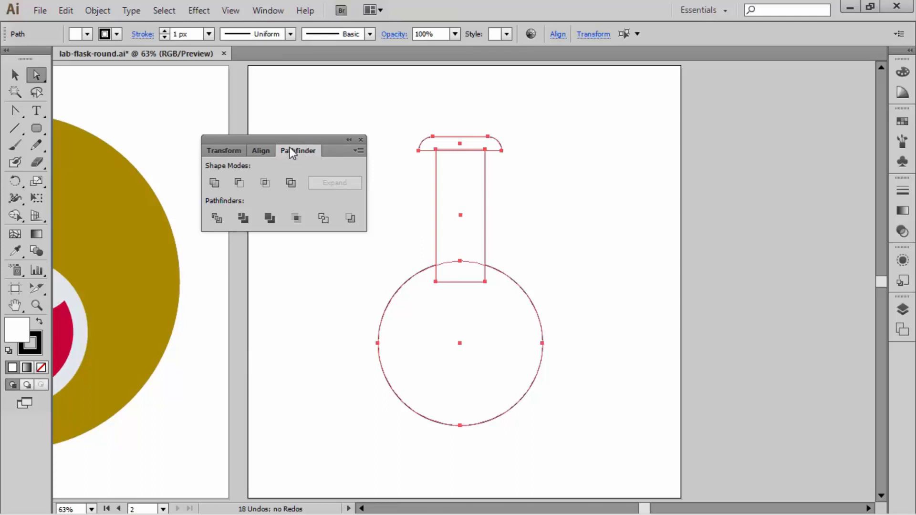
left_click_drag(290, 147, 895, 347)
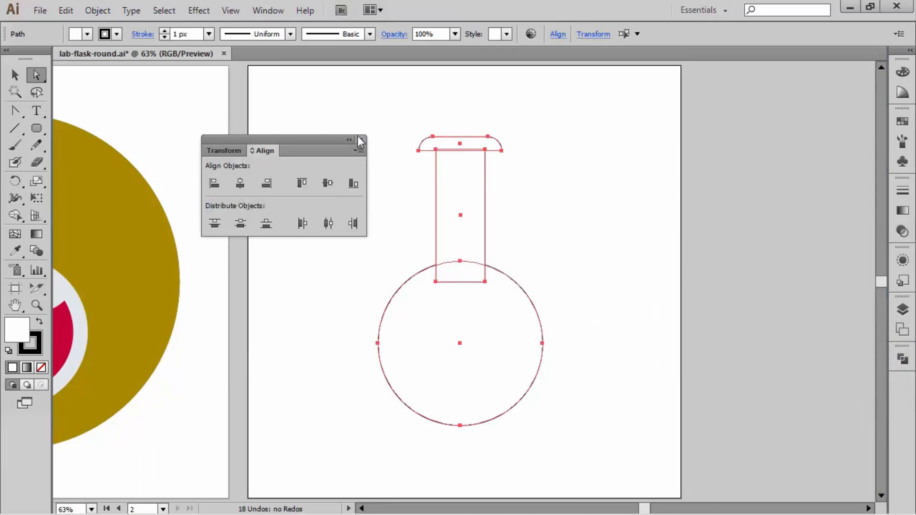
left_click(360, 138)
Step: Unite the selected lip, neck and body into a single flask outline and deselect it
left_click(900, 359)
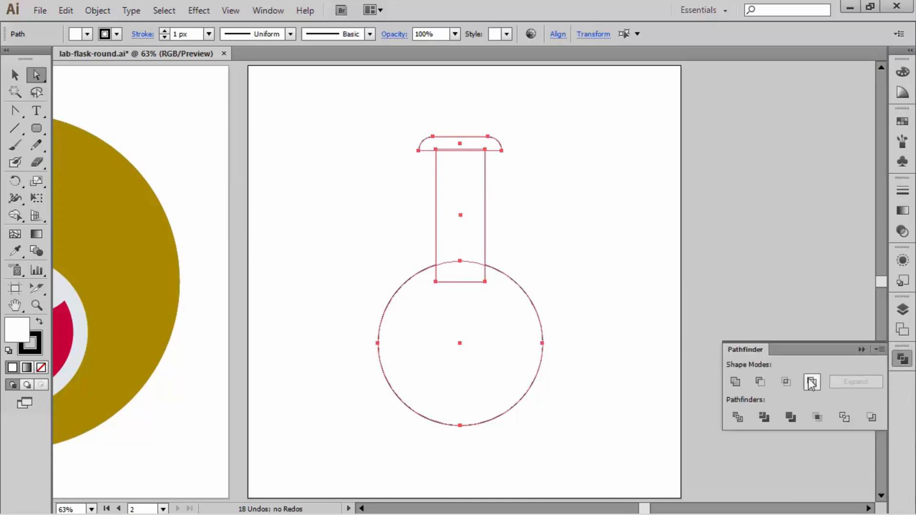
left_click(736, 382)
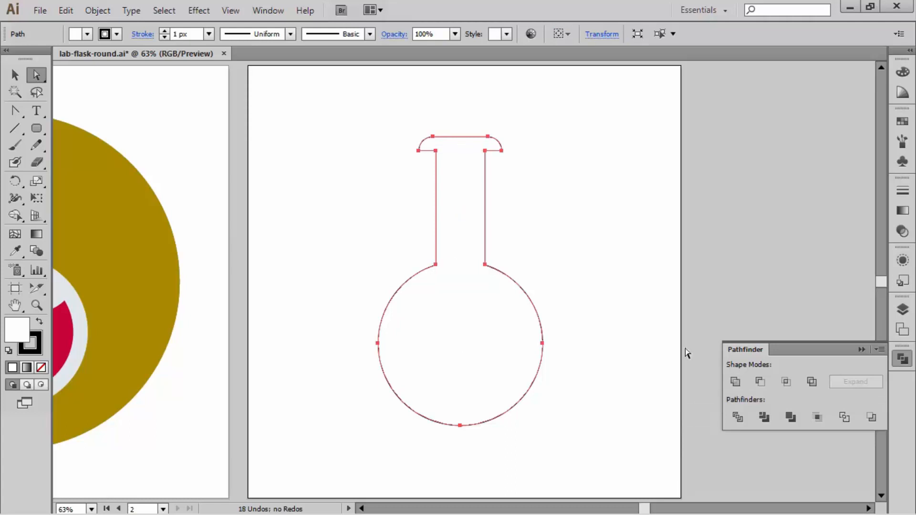
left_click(593, 225)
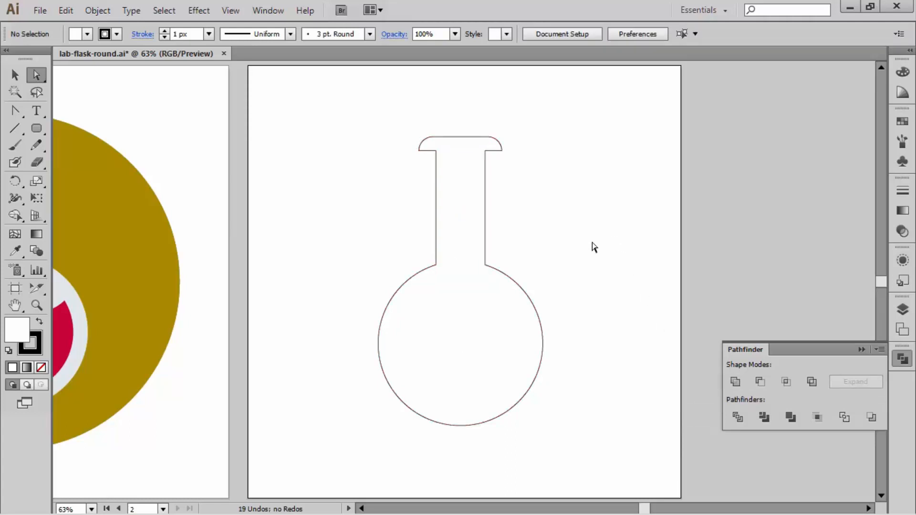
left_click(862, 349)
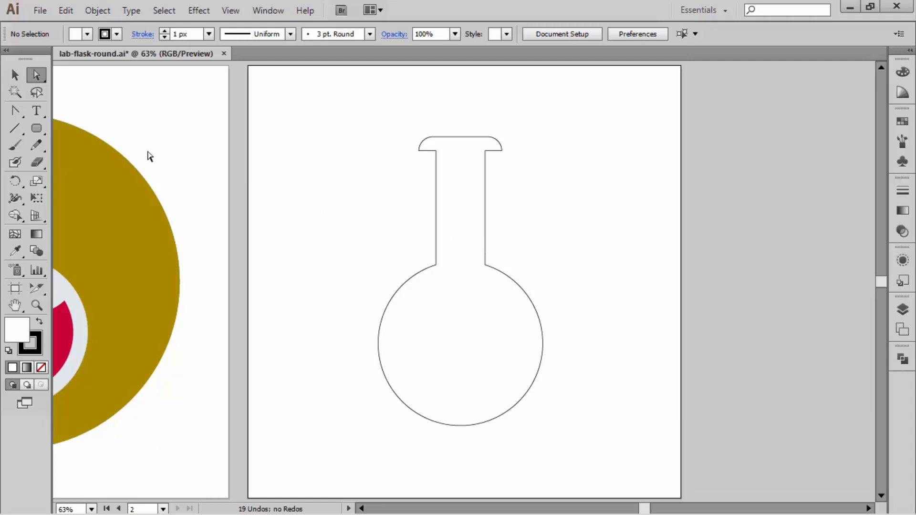
Step: Draw a thin rectangle spanning the neck's full width directly beneath the lip and deselect it
left_click(37, 128)
left_click_drag(38, 127, 79, 130)
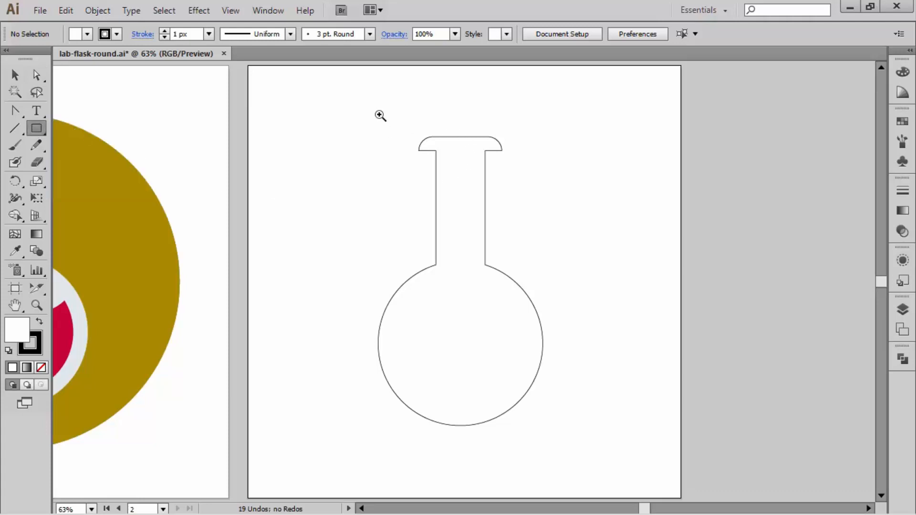
left_click_drag(403, 113, 558, 210)
left_click_drag(646, 287, 668, 234)
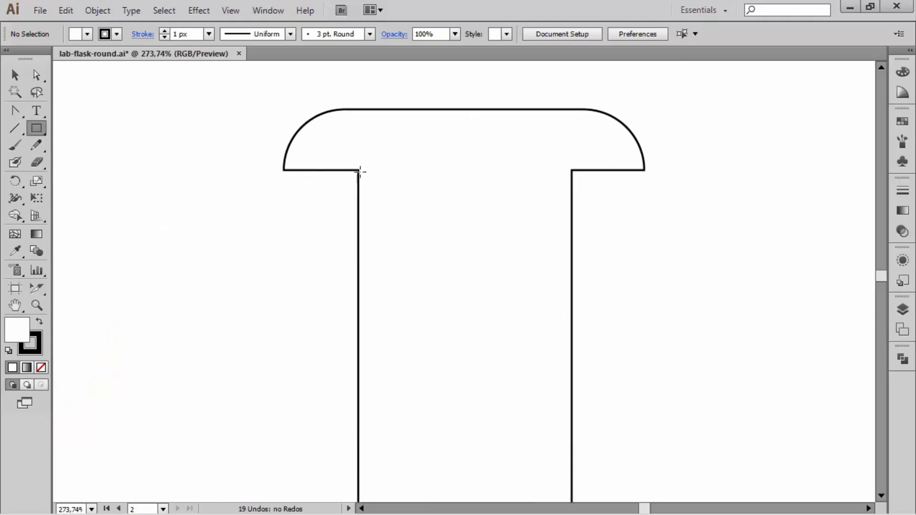
left_click_drag(358, 170, 572, 213)
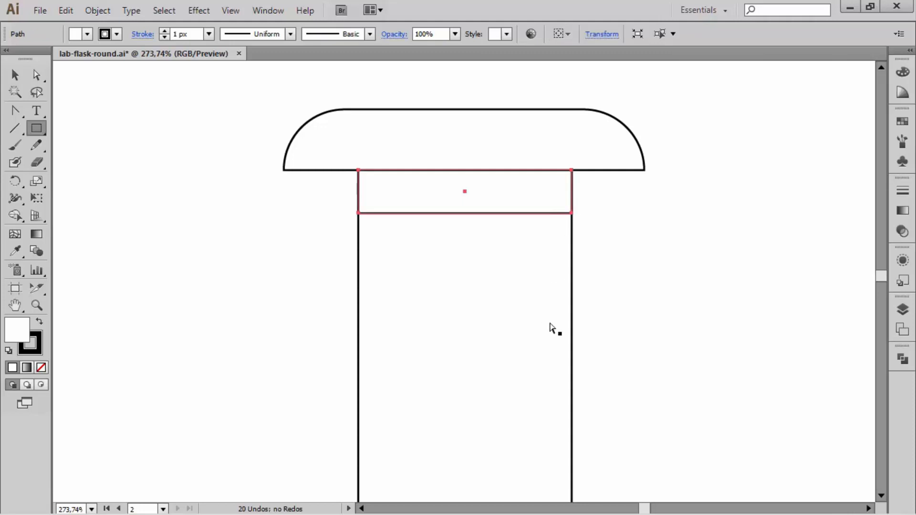
key("ctrl+0")
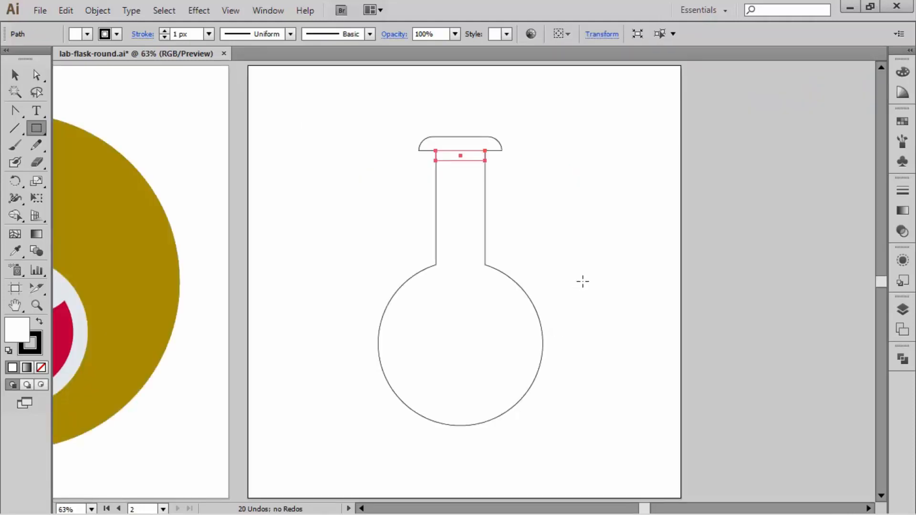
key("ctrl+shift+a")
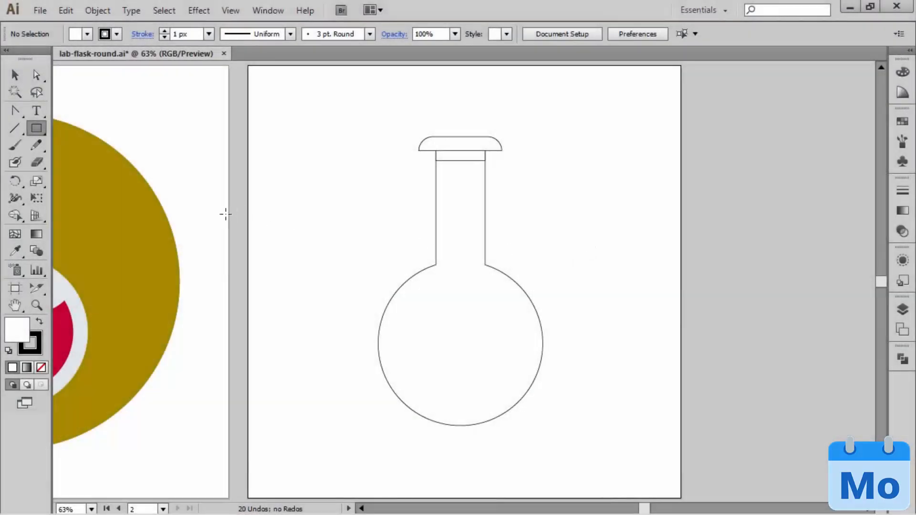
Step: Check the finished design, then draw a smaller circle from the center of the flask body for the liquid
left_click_drag(180, 190, 442, 180)
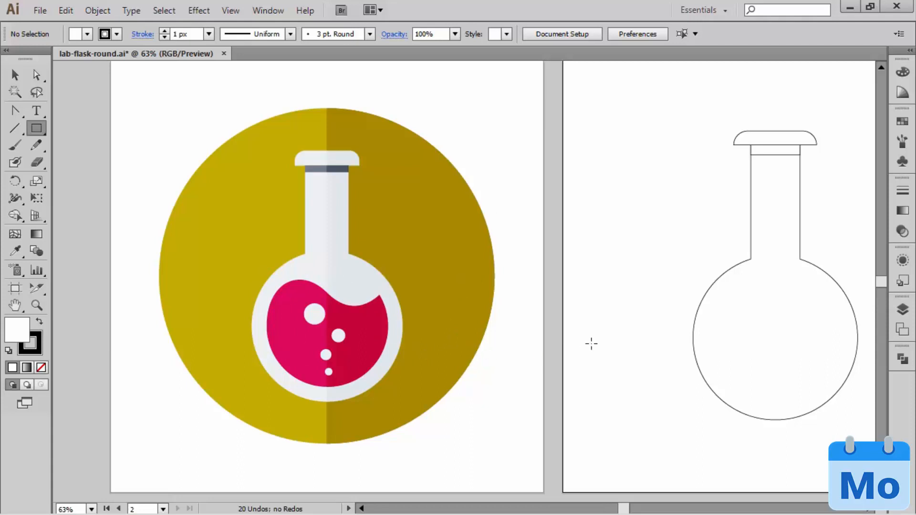
left_click_drag(590, 343, 367, 310)
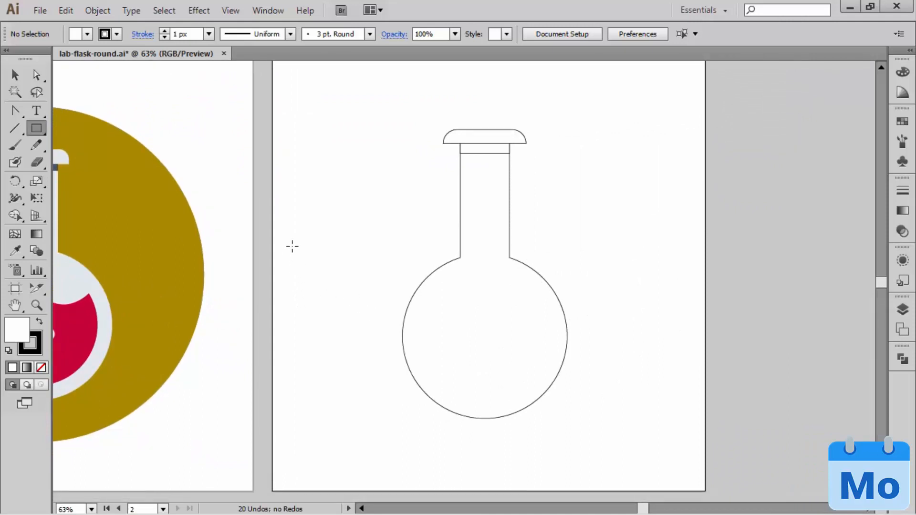
left_click(37, 128)
left_click(124, 162)
left_click_drag(482, 338, 550, 380)
Step: Nudge the inner circle until it sits centered within the round flask body, then deselect it
key("shift+Right")
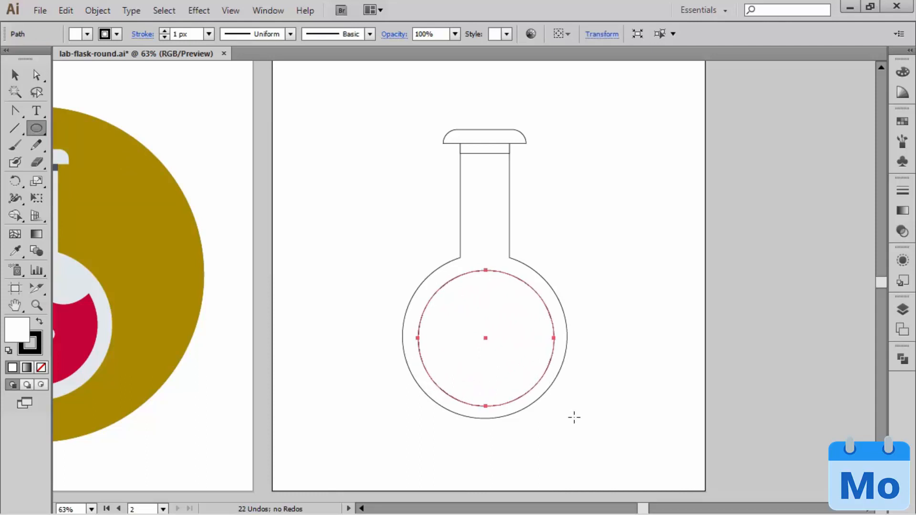
key("Left")
key("Left")
key("Left")
key("Left")
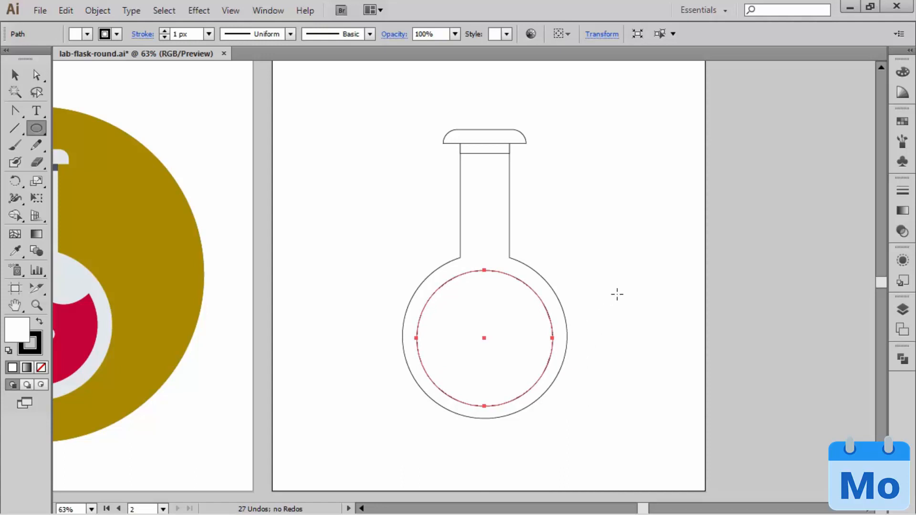
key("Up")
key("Up")
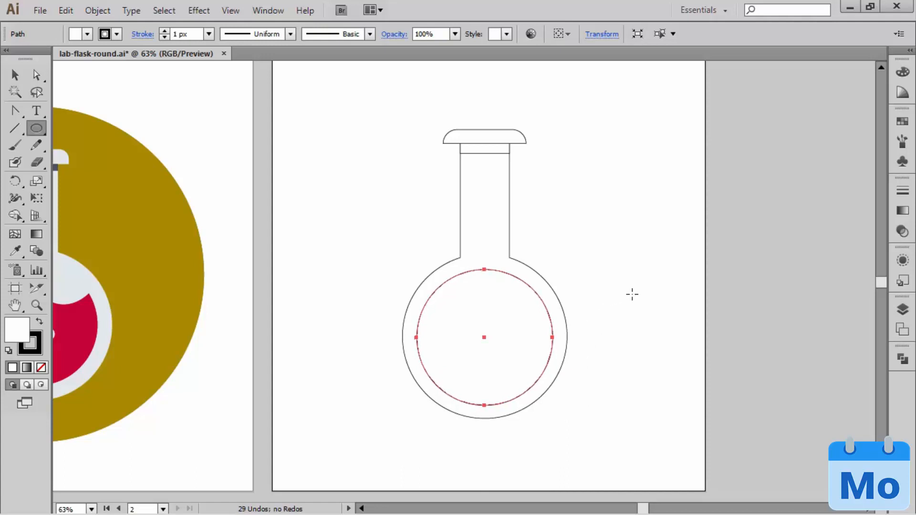
left_click(628, 297, "ctrl")
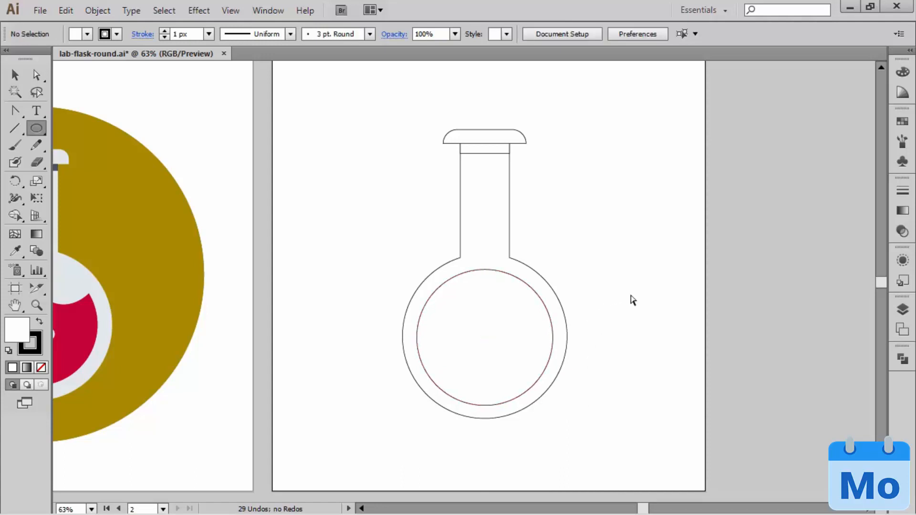
Step: Draw a straight horizontal line just below the flask, wider than its round body, and deselect it
left_click(481, 368, "ctrl")
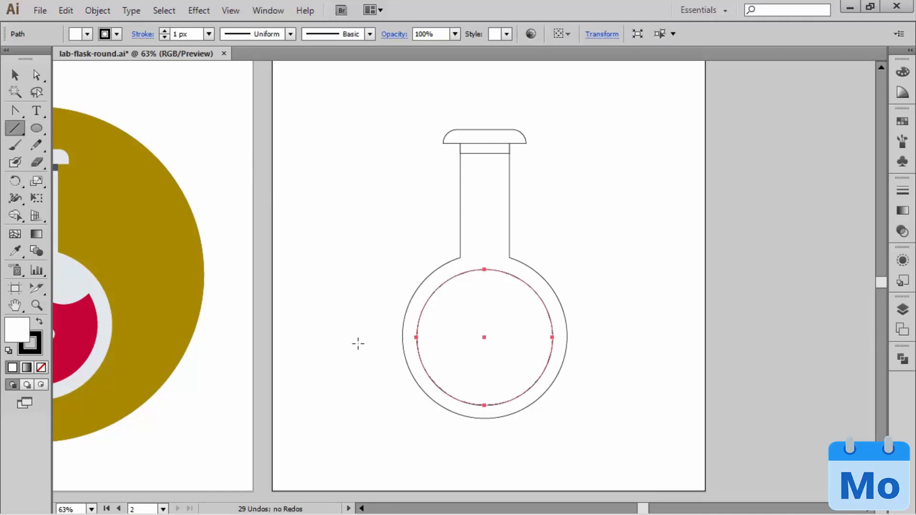
left_click_drag(376, 435, 594, 434)
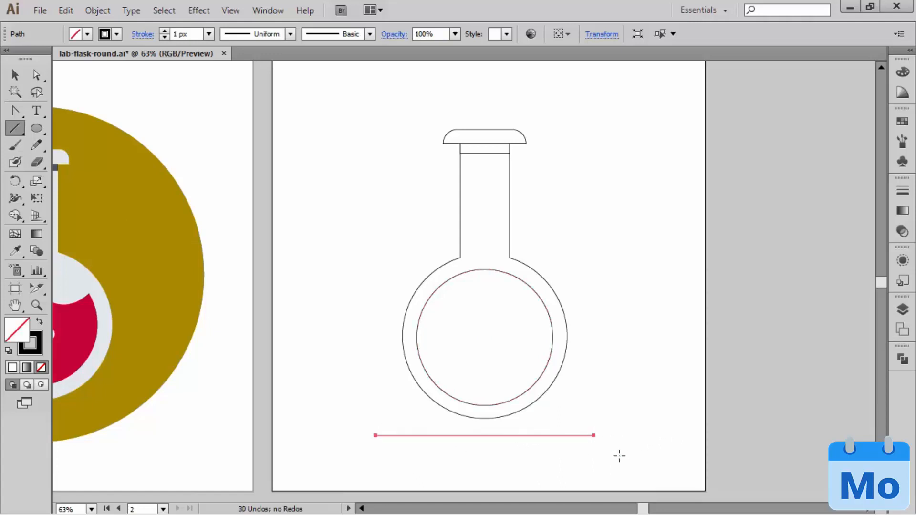
left_click(653, 365, "ctrl")
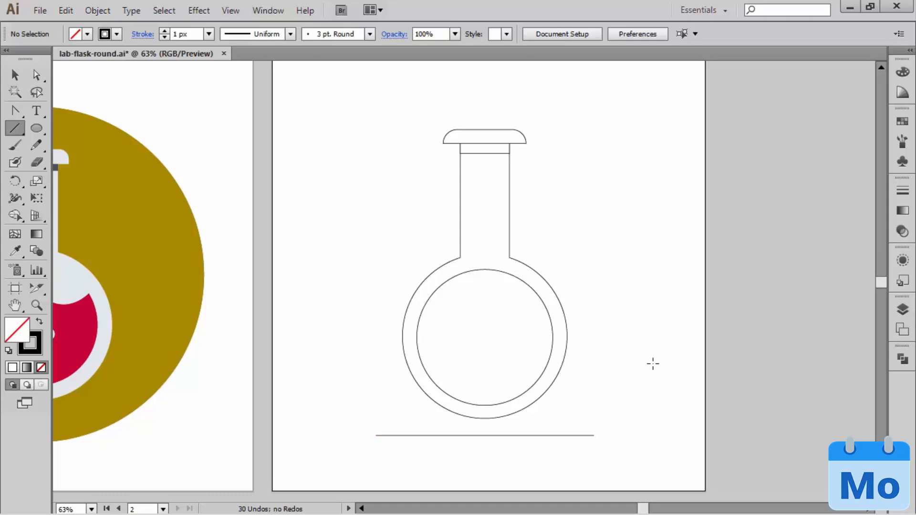
Step: Add an anchor point at the middle of the horizontal line below the flask
left_click(544, 434, "ctrl")
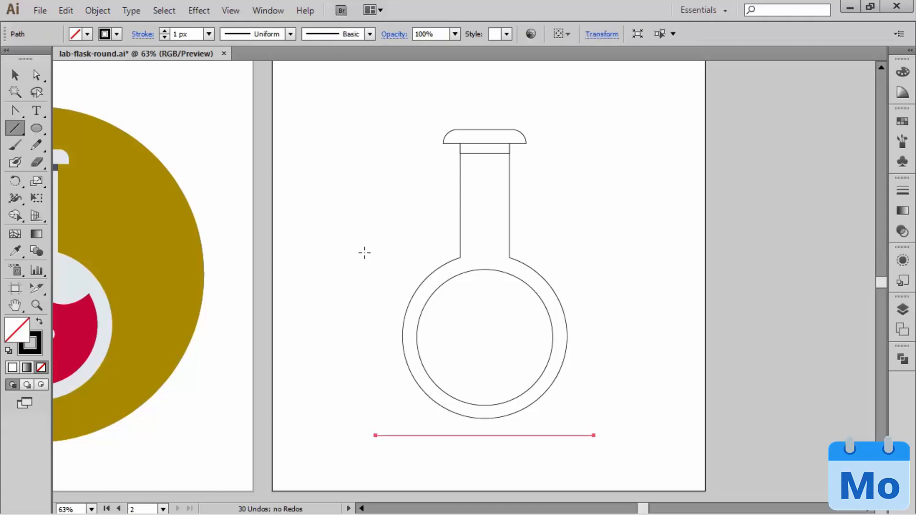
left_click_drag(19, 108, 72, 110)
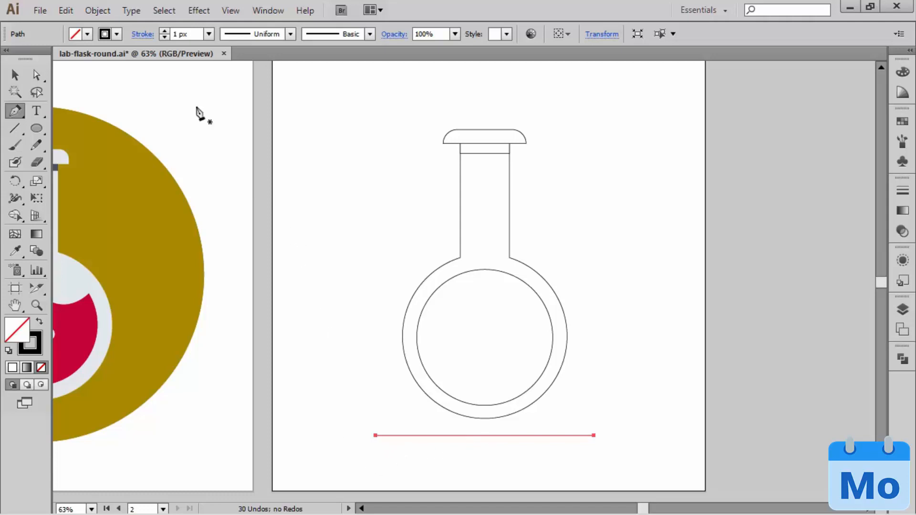
left_click(96, 13)
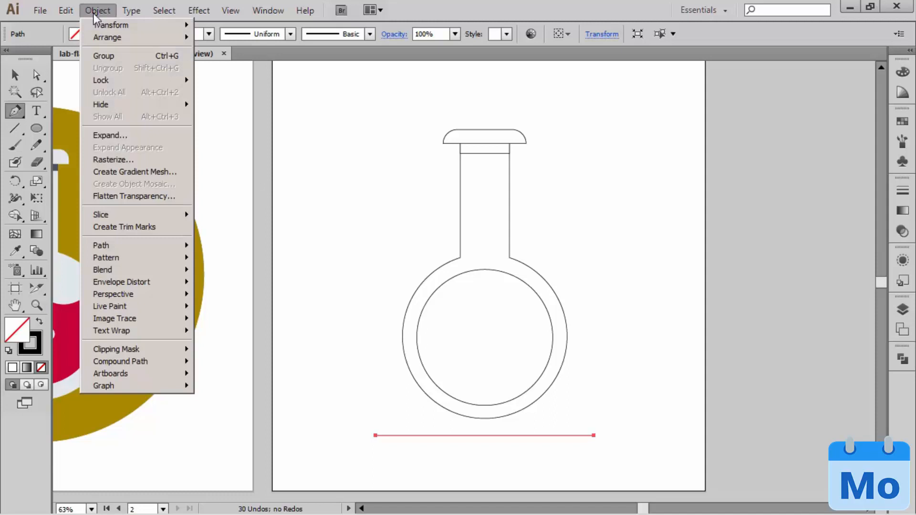
mouse_move(165, 253)
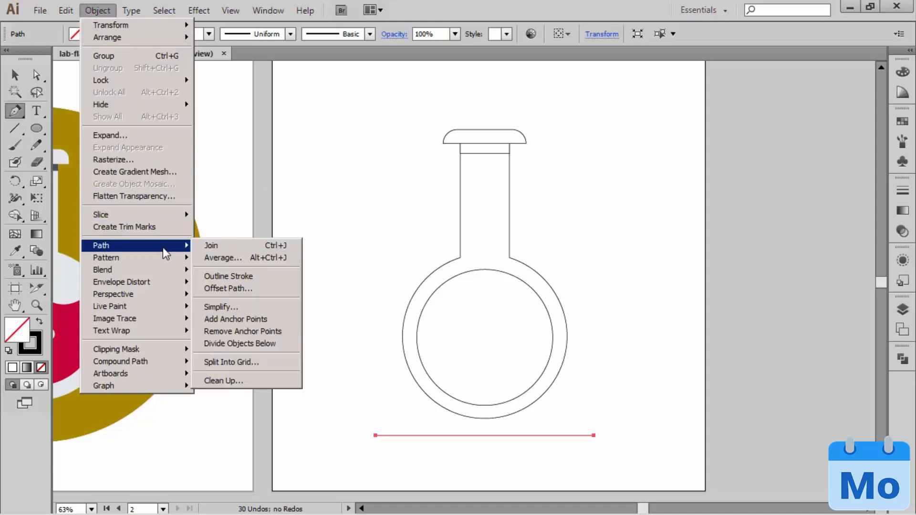
left_click(253, 319)
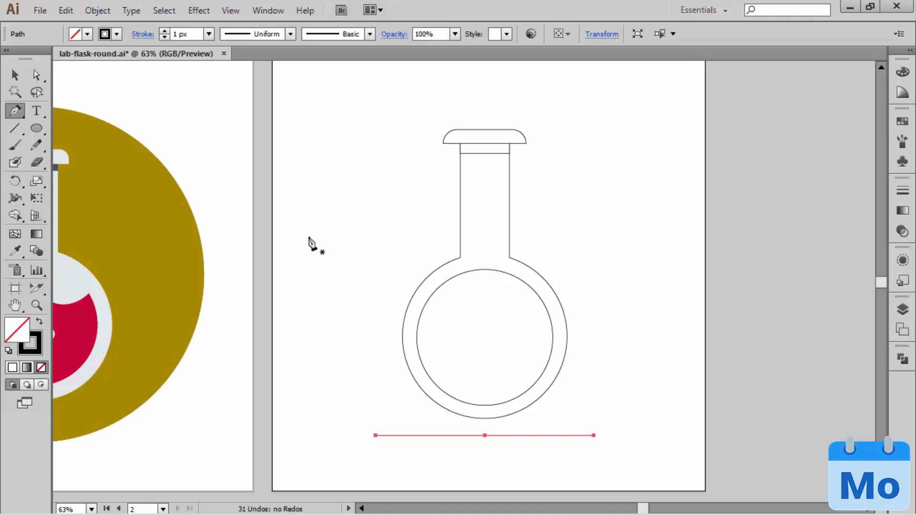
Step: Convert the line's middle anchor point to a smooth one, bending the line into an S-shaped wave, and deselect it
left_click(14, 113)
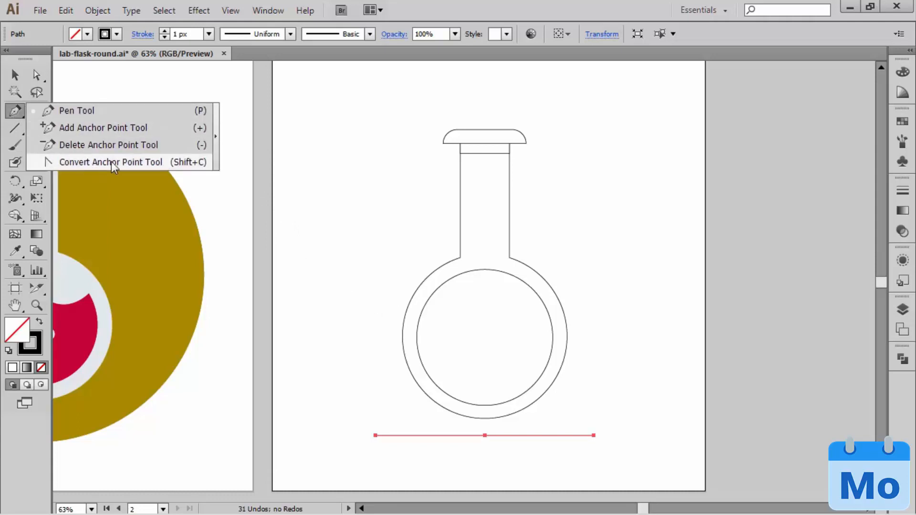
left_click(132, 162)
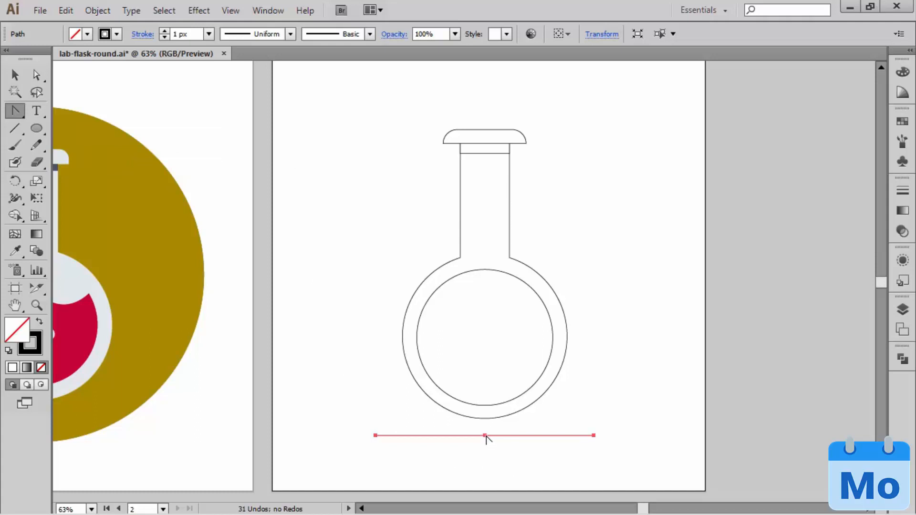
left_click_drag(485, 436, 579, 492)
left_click(664, 352, "ctrl")
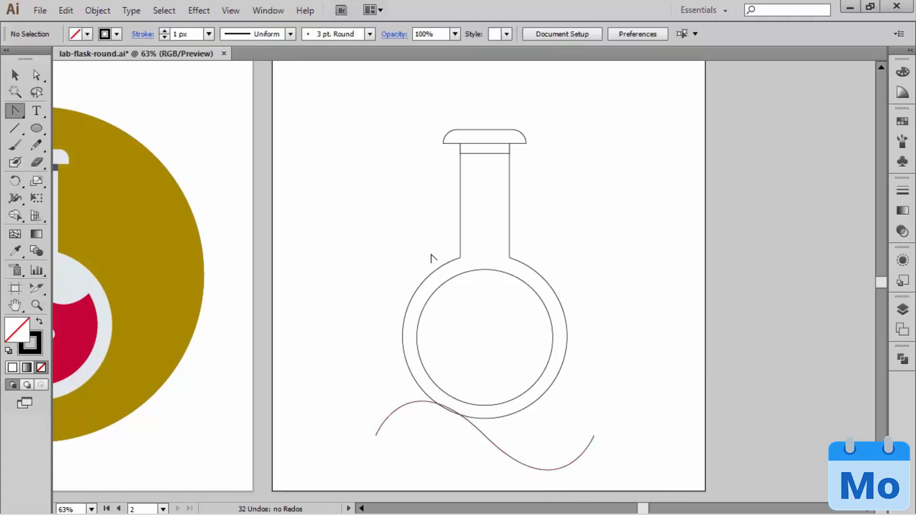
Step: Move the wave onto the upper part of the inner circle, scale it down proportionally to roughly the circle's width, and nudge it into place
key("v")
left_click_drag(507, 447, 523, 322)
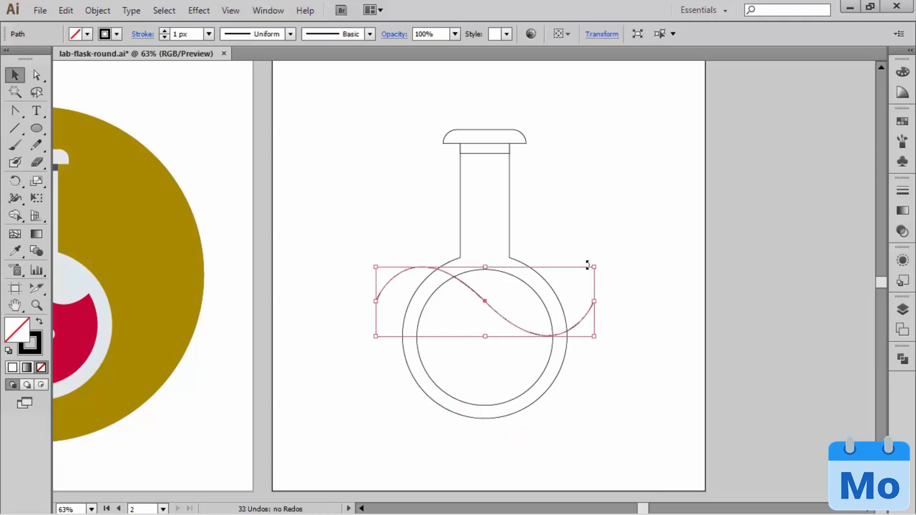
left_click_drag(593, 266, 567, 283)
key("Right")
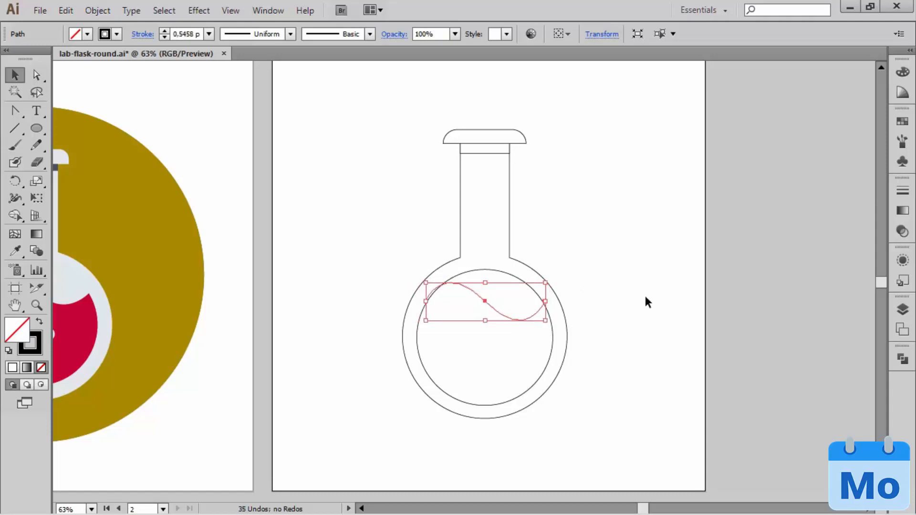
key("shift+Up")
left_click(646, 297)
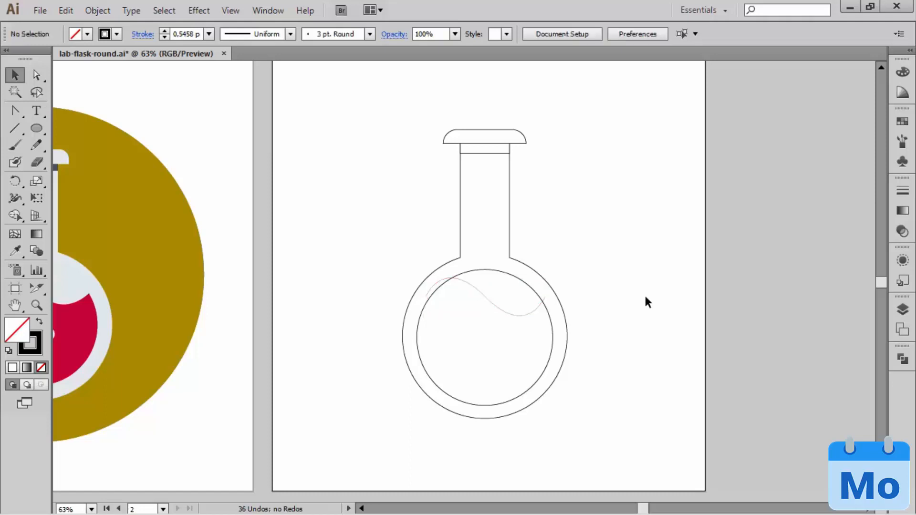
Step: Divide the inner circle along the wave line using the Pathfinder Divide operation
left_click(497, 306)
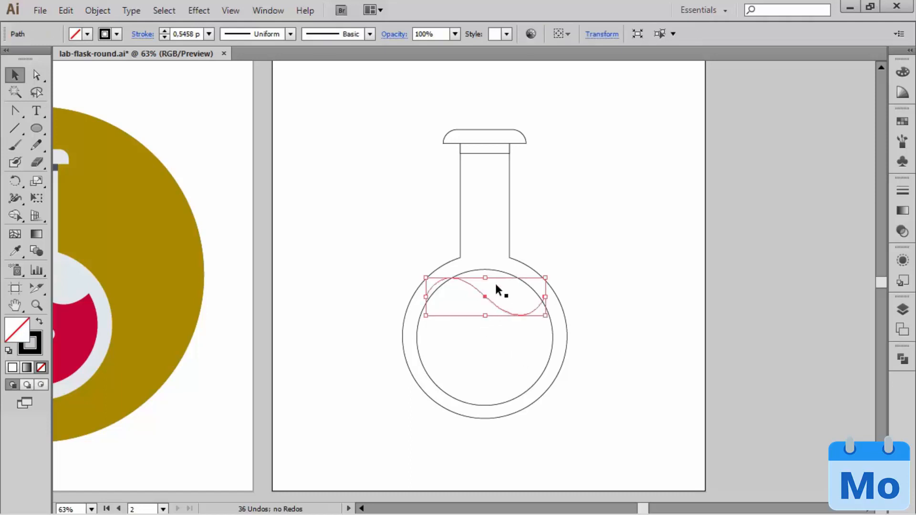
left_click(492, 270, "shift")
left_click(902, 359)
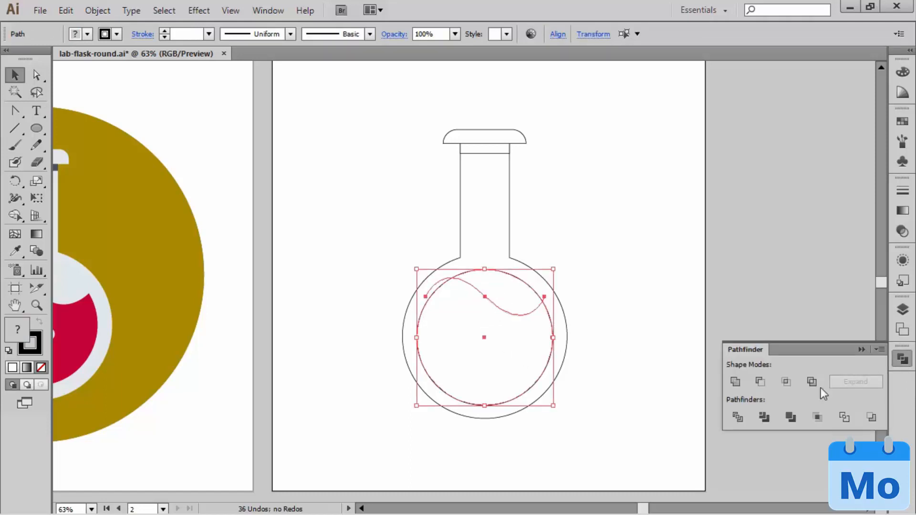
left_click(609, 278)
left_click(506, 297)
left_click(498, 306, "shift")
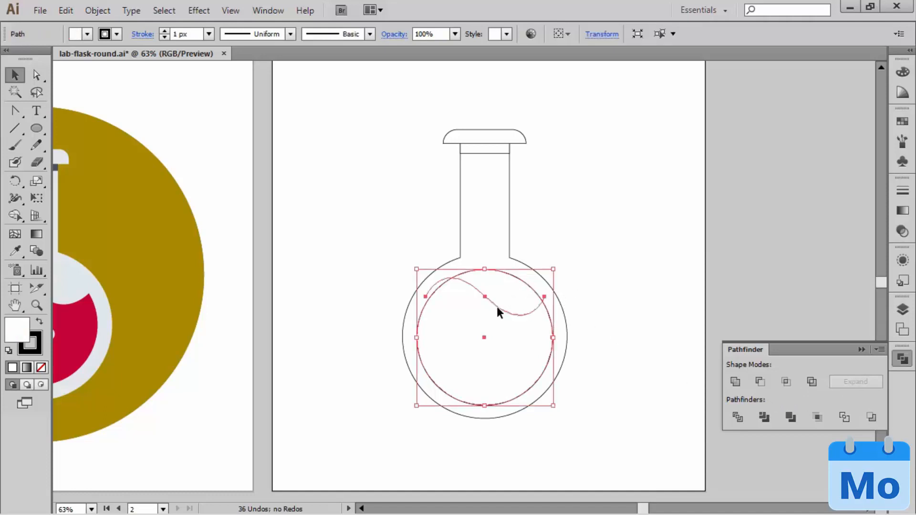
left_click(740, 422)
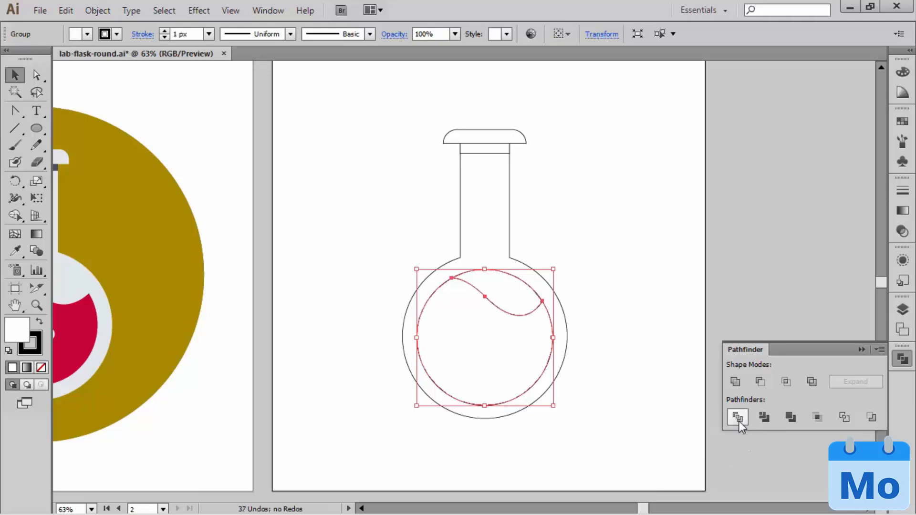
left_click(645, 241)
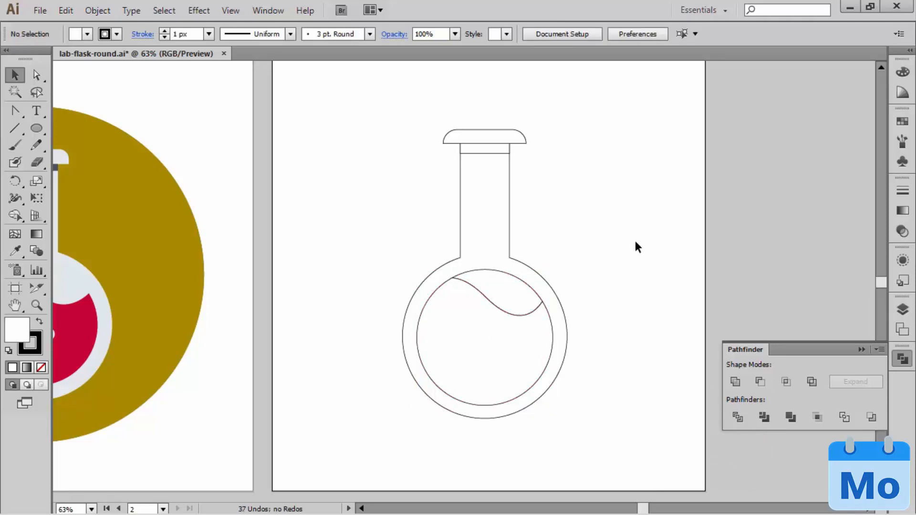
left_click(862, 350)
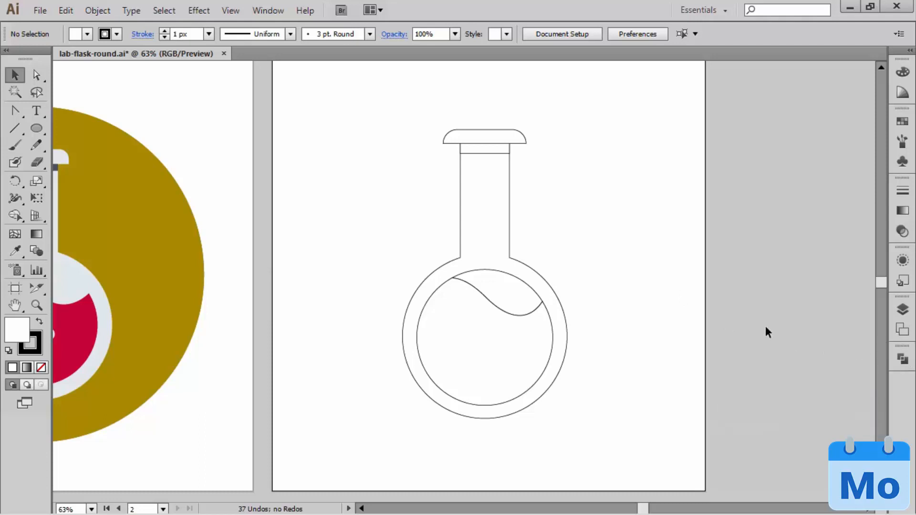
Step: Ungroup the divided circle and delete the piece above the wave, leaving only the liquid shape
left_click(514, 337)
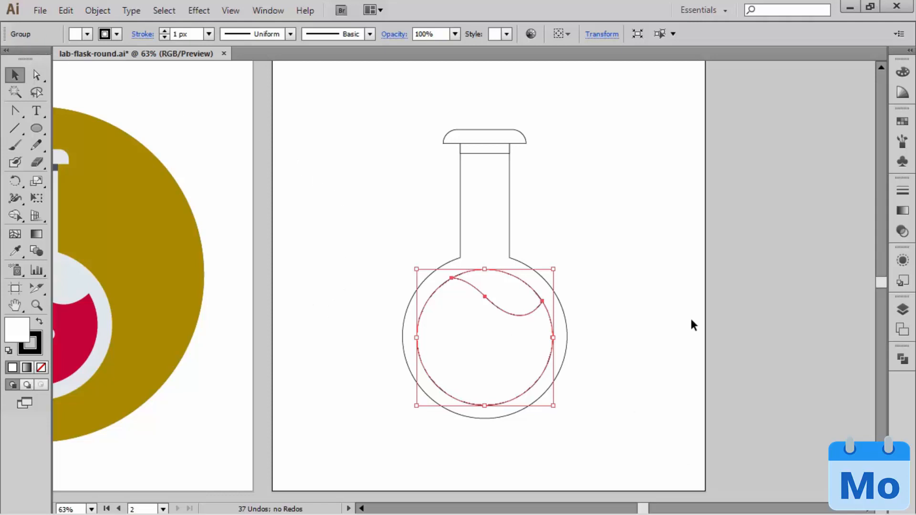
left_click(97, 11)
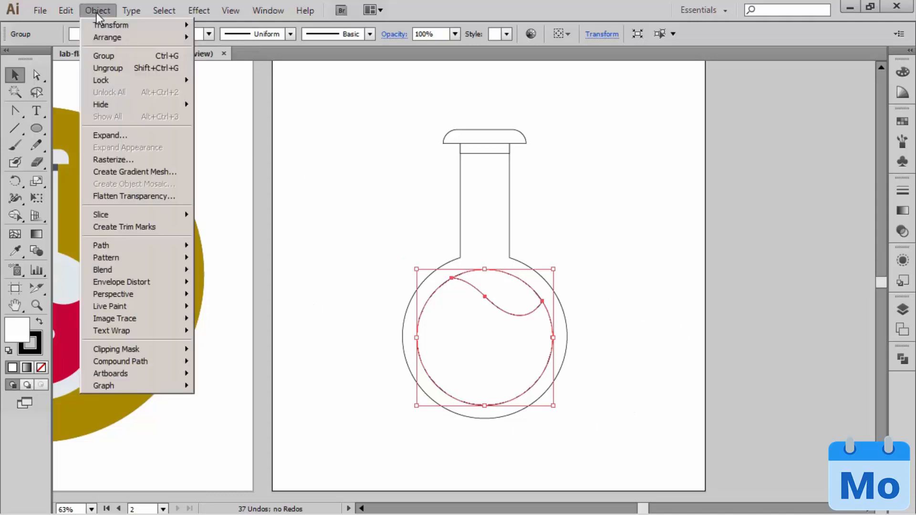
left_click(98, 69)
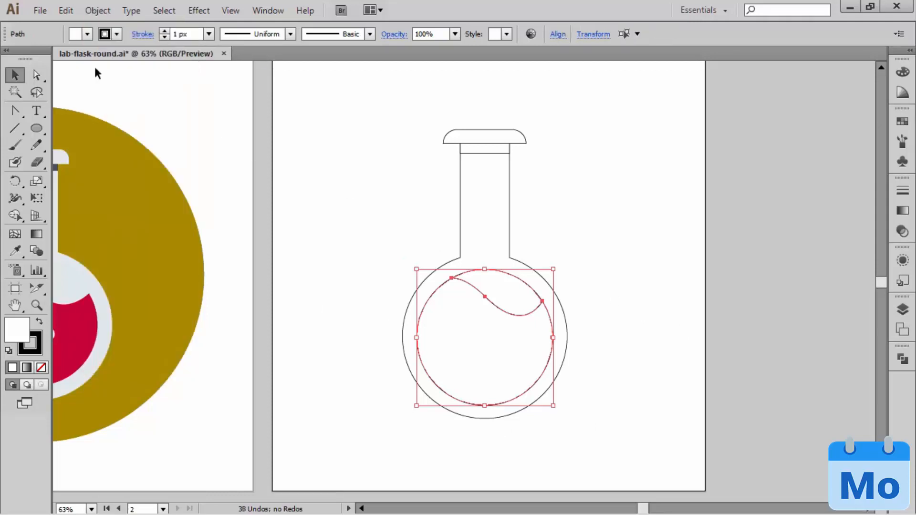
left_click(655, 284)
left_click(503, 286)
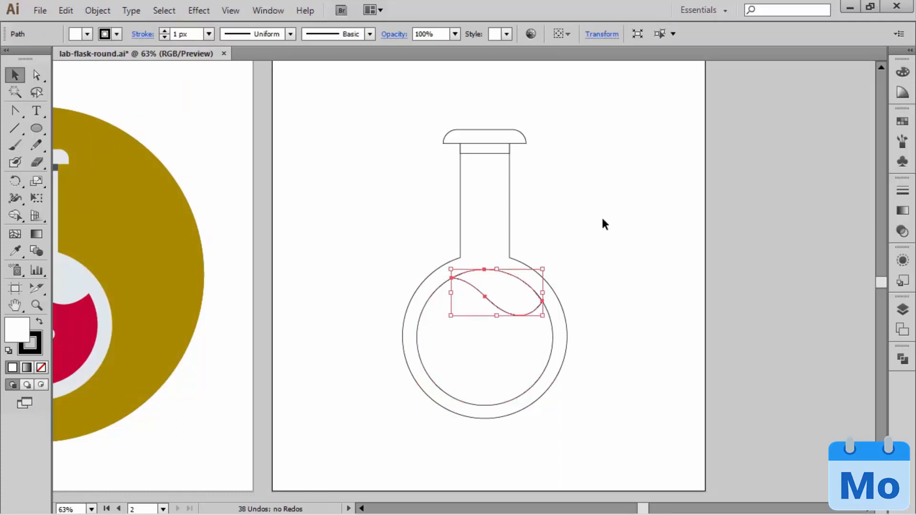
left_click(628, 222)
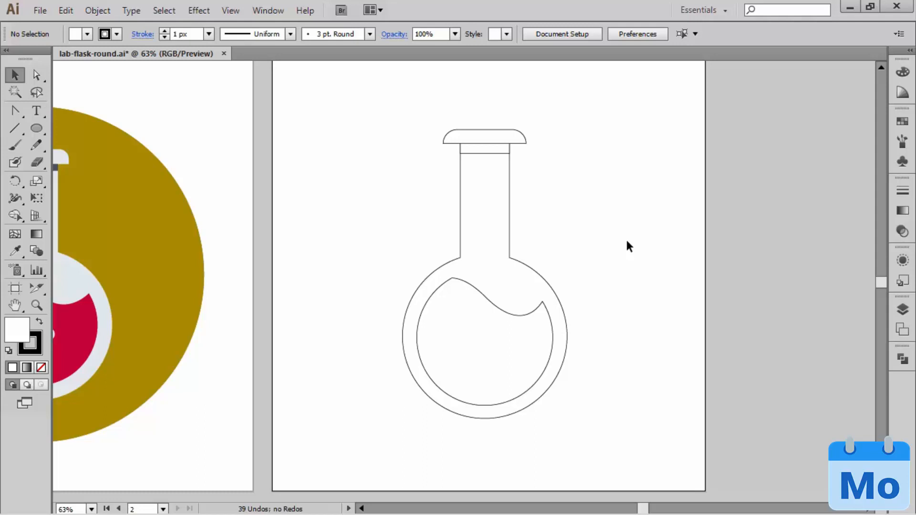
Step: Convert the sharp upper-left corner anchor of the liquid shape to a smooth point and deselect the shape
left_click_drag(428, 253, 479, 310)
mouse_move(458, 273)
left_mouse_down()
mouse_move(444, 255)
mouse_move(448, 264)
left_mouse_up()
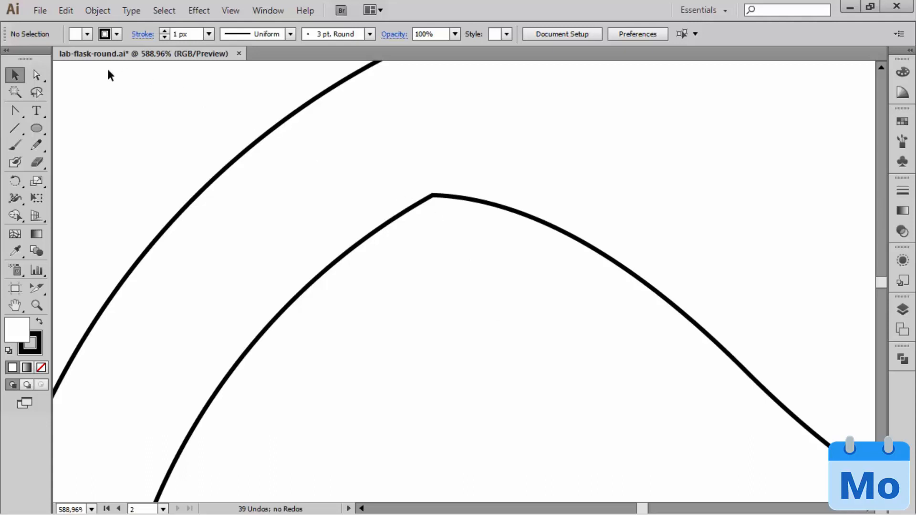
left_click(37, 75)
left_click(433, 196)
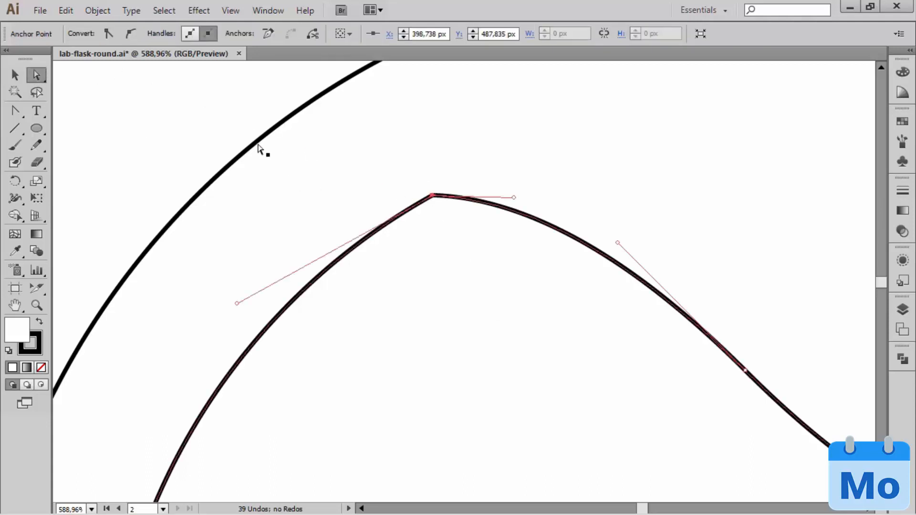
left_click(132, 33)
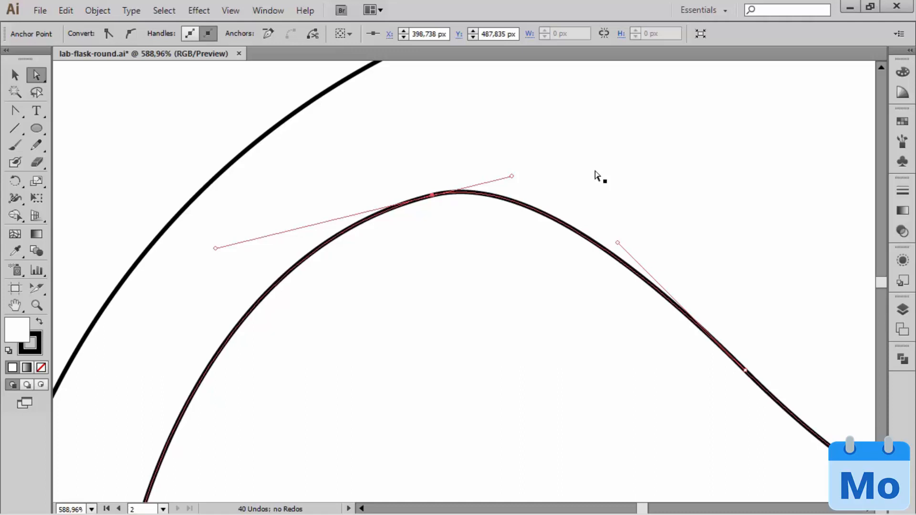
key("ctrl+0")
left_click(567, 200)
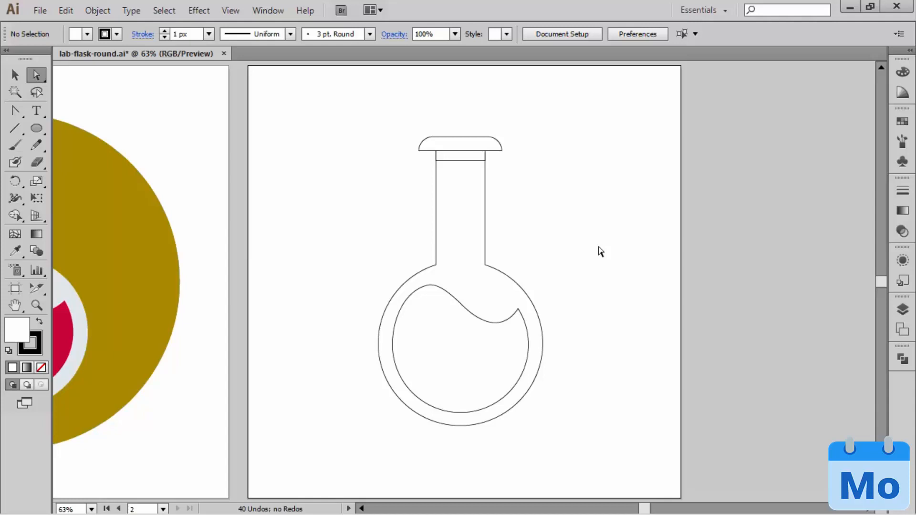
Step: Draw four small bubble circles of increasing size inside the liquid, rising from its bottom in a zigzag like the finished design
left_click_drag(207, 302, 352, 296)
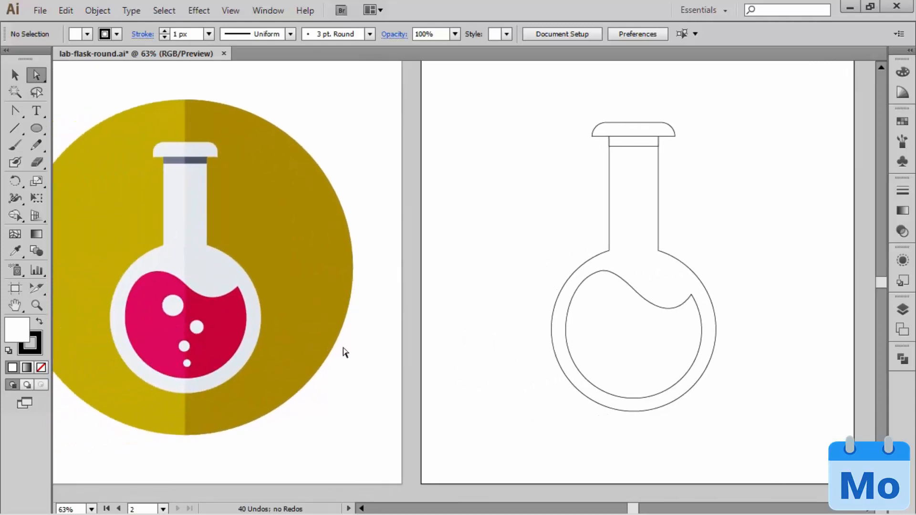
left_click_drag(497, 364, 327, 368)
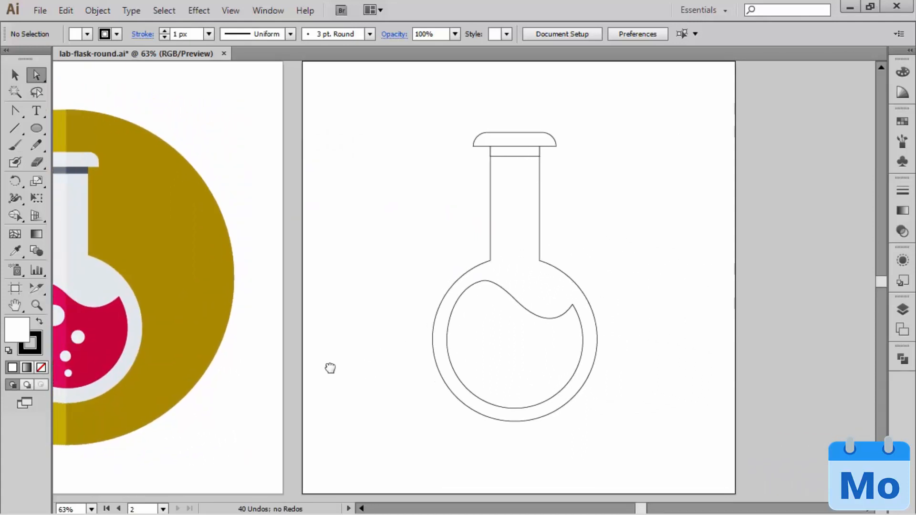
left_click(36, 127)
left_click_drag(375, 405, 395, 396)
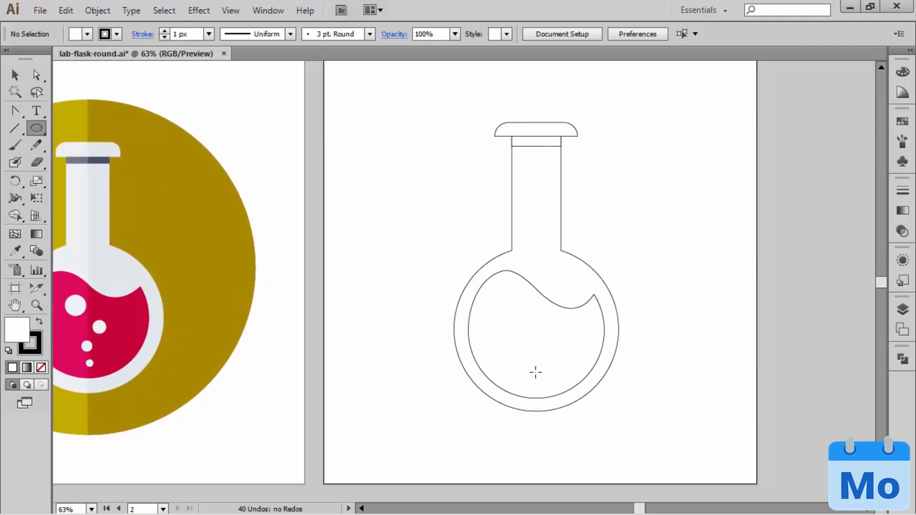
left_click(535, 372)
left_click_drag(539, 377, 540, 377)
left_click_drag(522, 339, 531, 349)
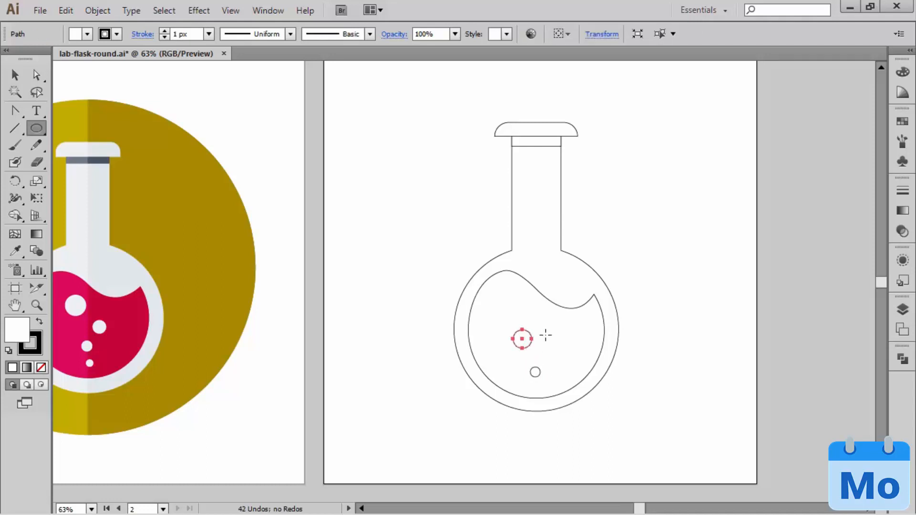
left_click_drag(541, 315, 549, 324)
left_click_drag(503, 289, 515, 301)
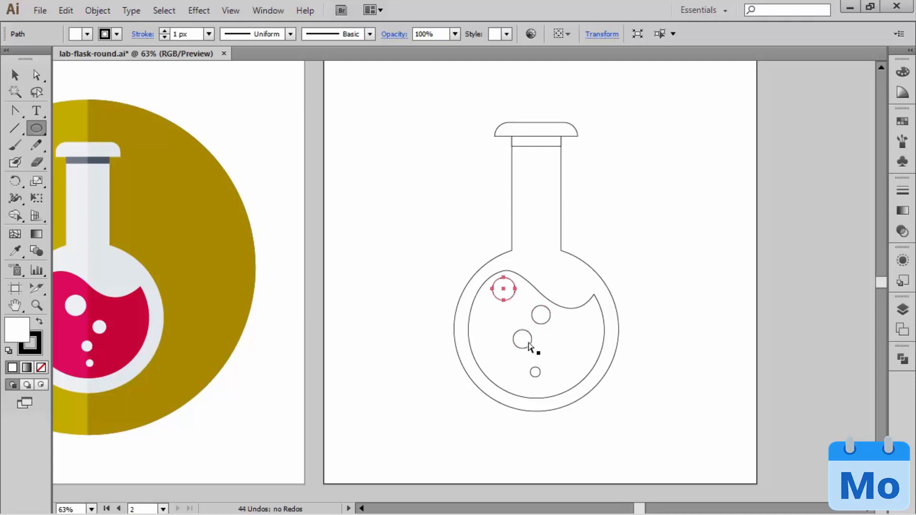
Step: Move the three larger bubbles lower and closer together above the smallest one, matching the reference arrangement, and deselect them
left_click_drag(522, 339, 521, 352)
left_click_drag(541, 314, 540, 325)
left_click_drag(505, 293, 527, 312)
left_click_drag(525, 352, 528, 349)
left_click(786, 363, "ctrl")
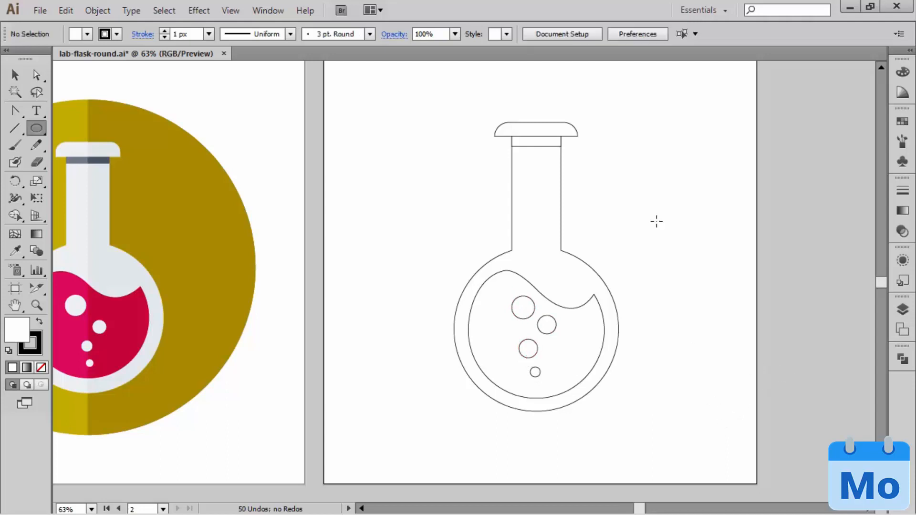
Step: Draw a large background circle from the flask's centre, nearly filling the artboard, and nudge it right to centre it on the flask
mouse_move(642, 223)
left_mouse_down()
mouse_move(617, 235)
mouse_move(624, 228)
left_mouse_up()
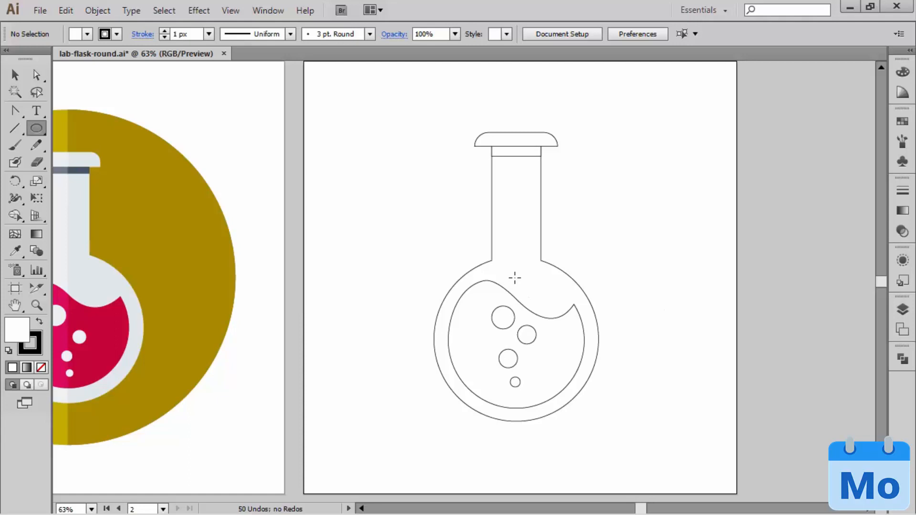
left_click_drag(513, 278, 715, 362)
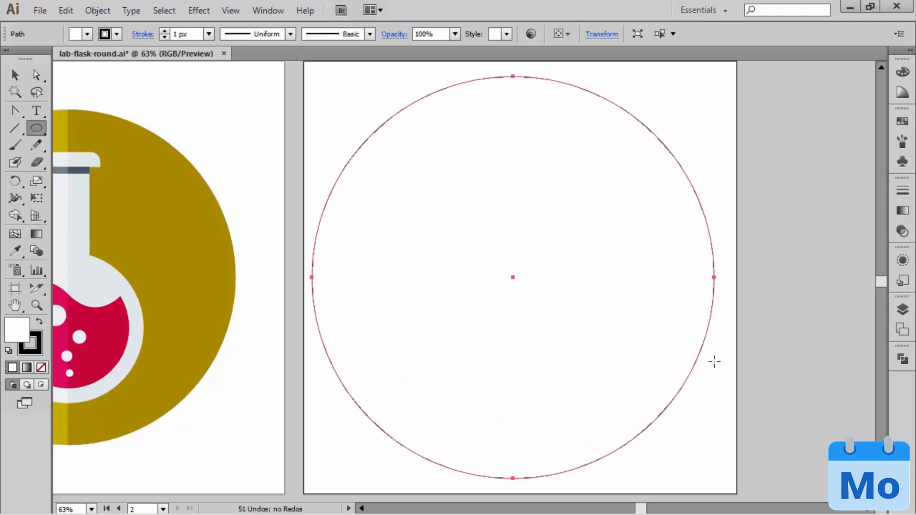
key("shift+Right")
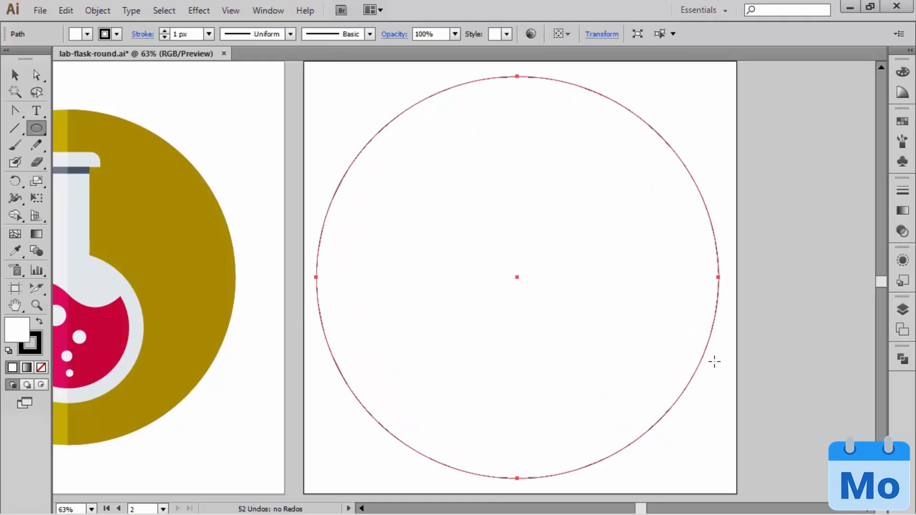
key("shift+Right")
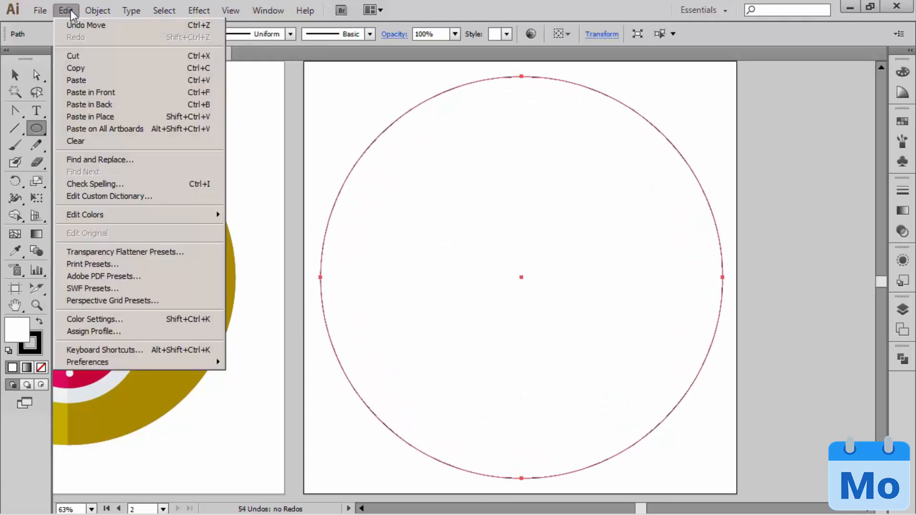
Step: Paste a copy of the circle in front, isolate it, and delete its left anchor point to leave an open right half
left_click(66, 11)
left_click(95, 91)
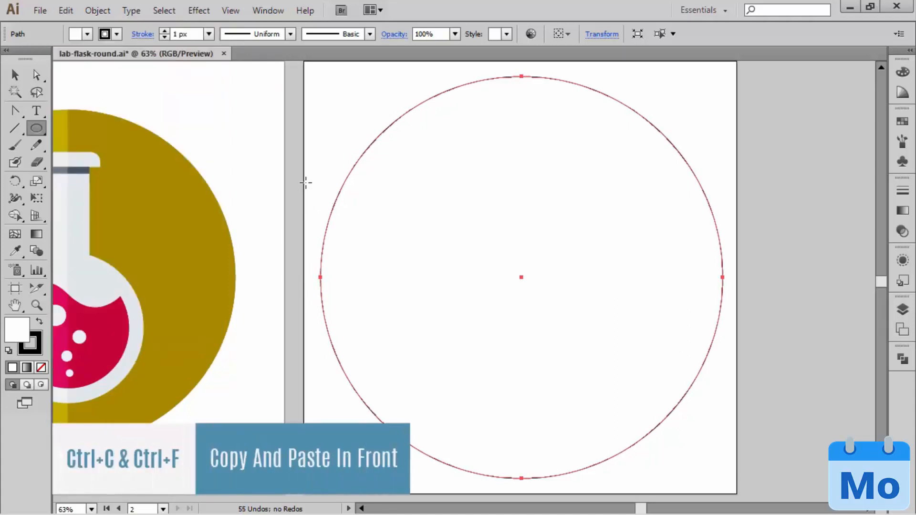
left_click(15, 75)
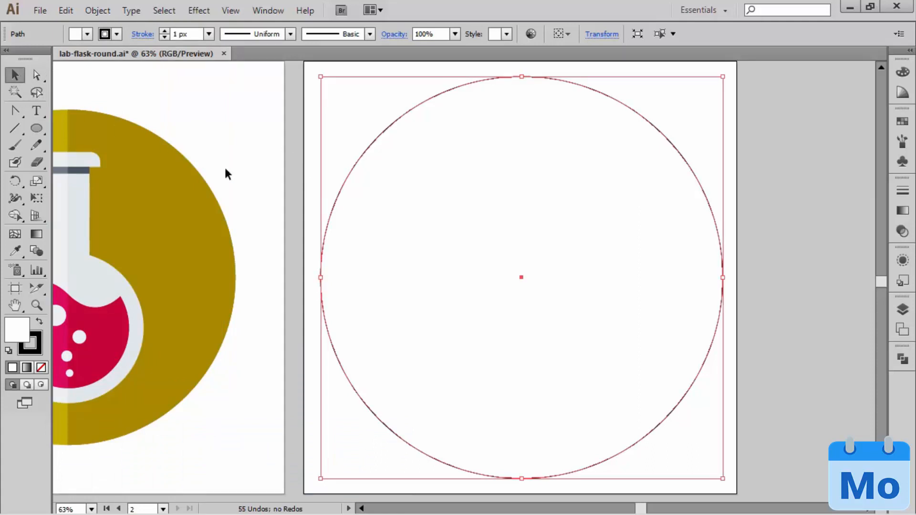
double_click(391, 195)
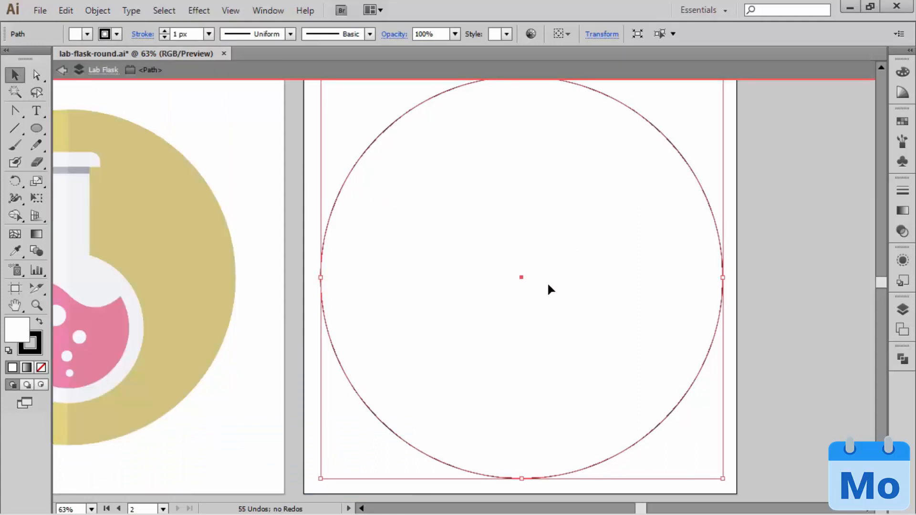
key("a")
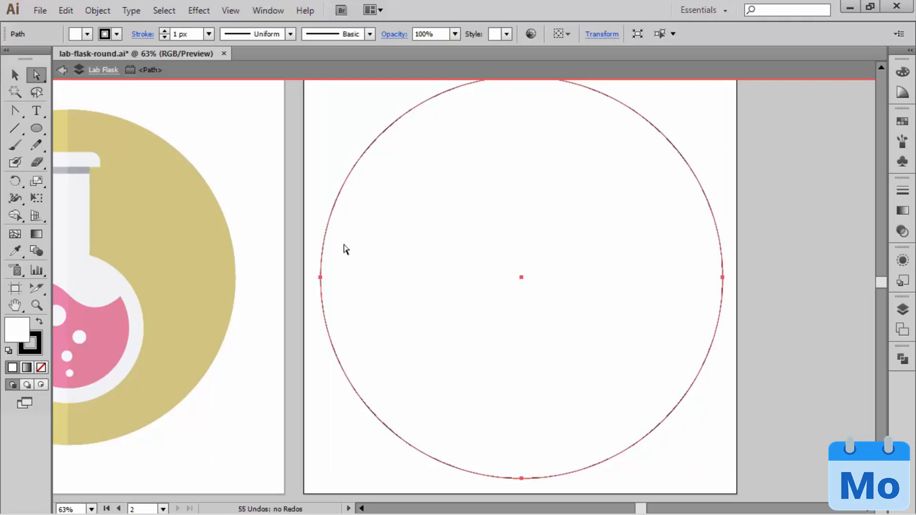
left_click_drag(306, 229, 339, 307)
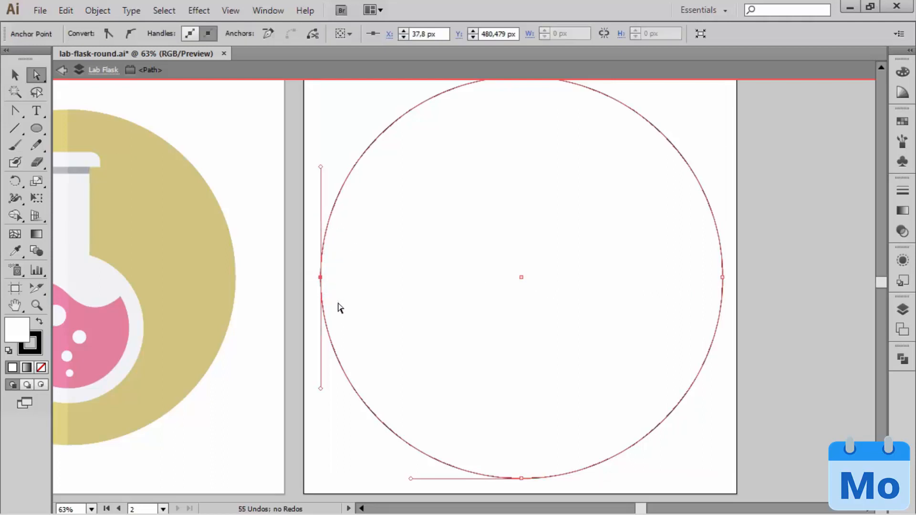
key("Delete")
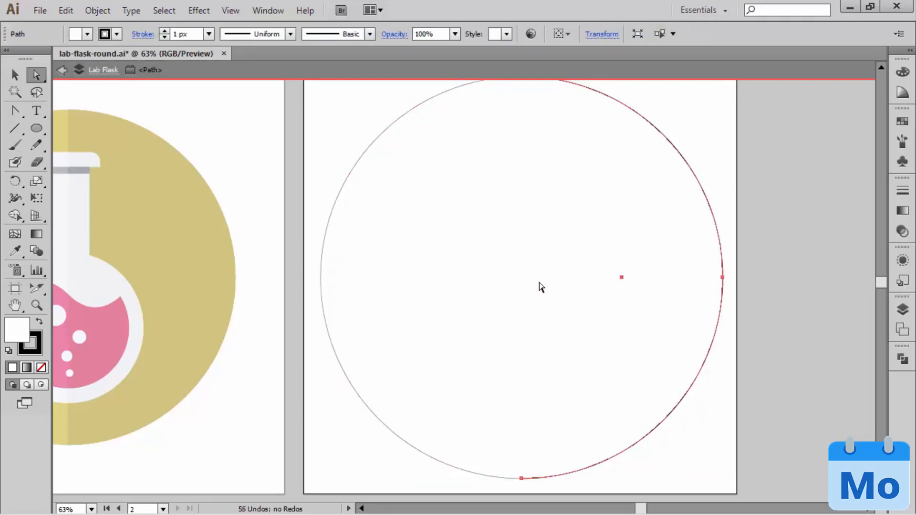
Step: Join the half circle's open ends with a straight vertical edge, deselect it, and exit isolation mode
left_click_drag(564, 217, 566, 229)
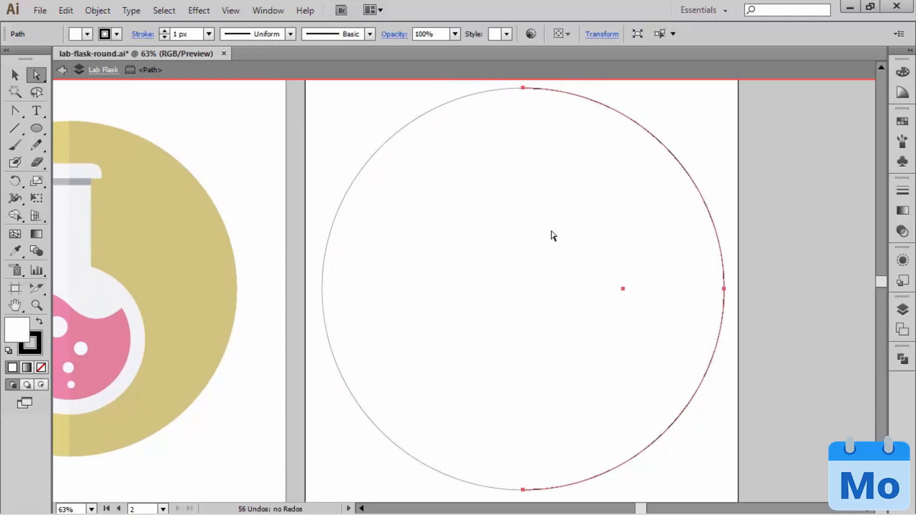
key("ctrl+j")
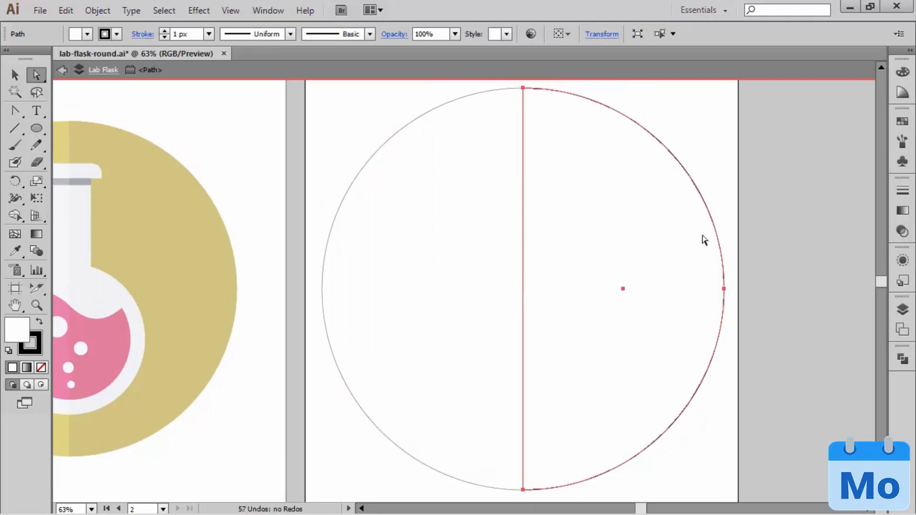
left_click(769, 203)
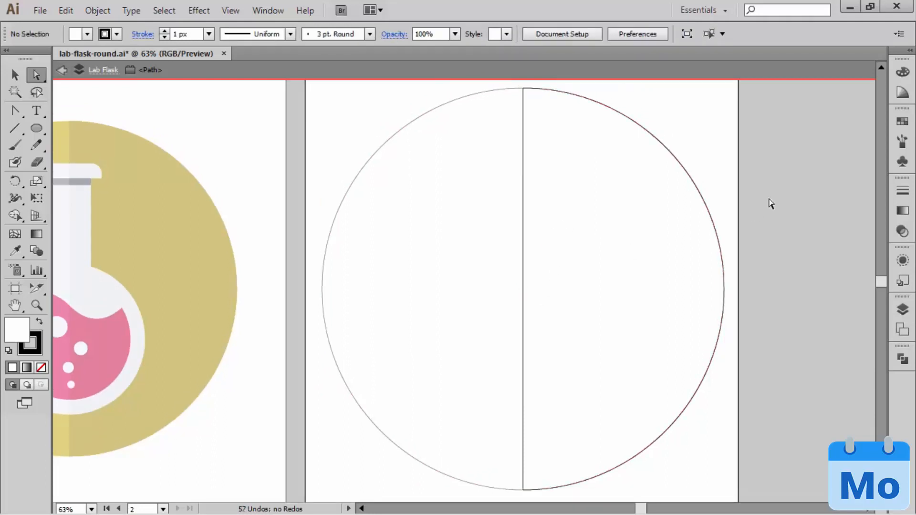
double_click(783, 263)
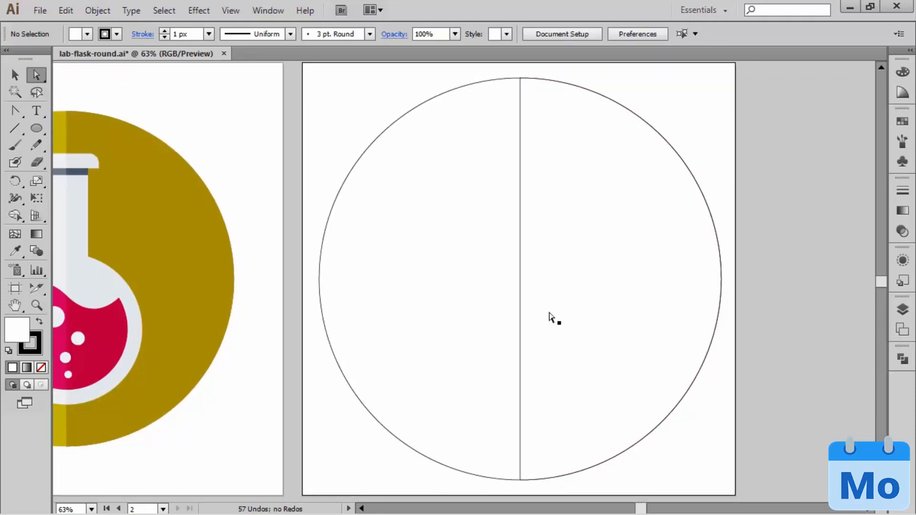
Step: Send the full background circle behind all the flask shapes and deselect it
left_click(448, 285)
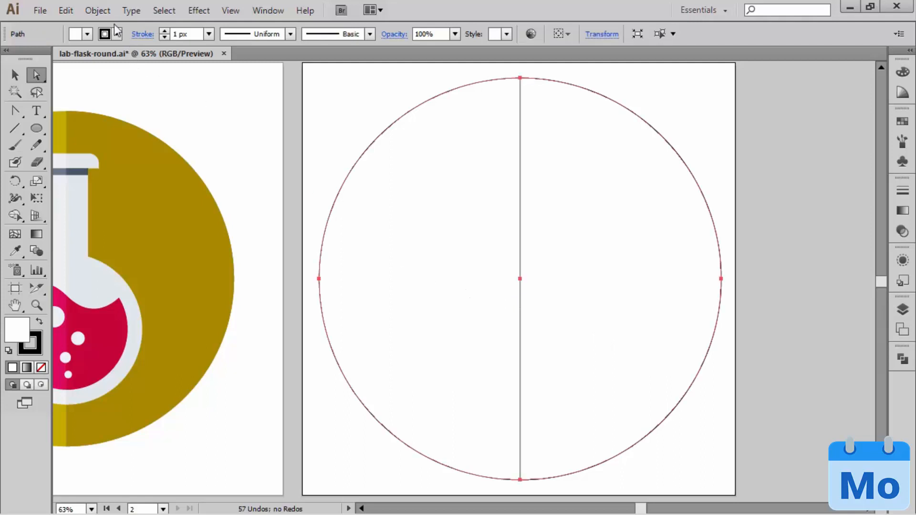
left_click(156, 13)
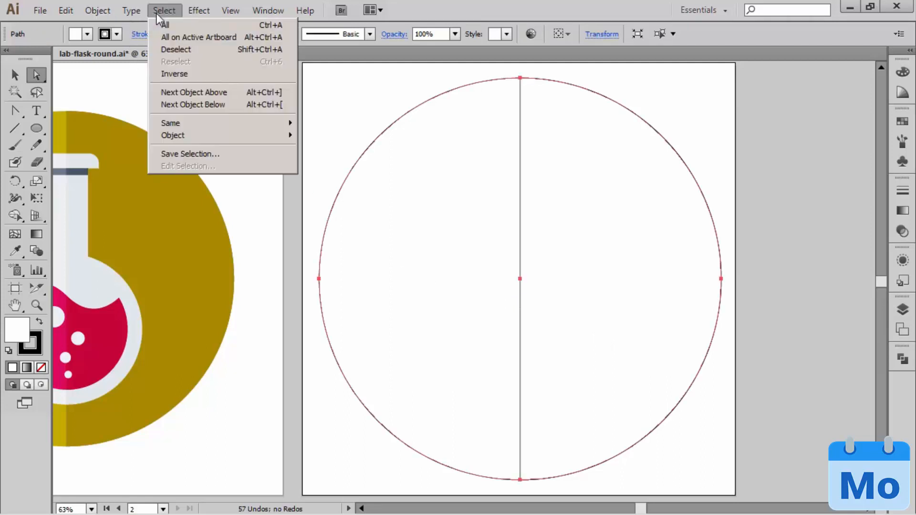
mouse_move(106, 14)
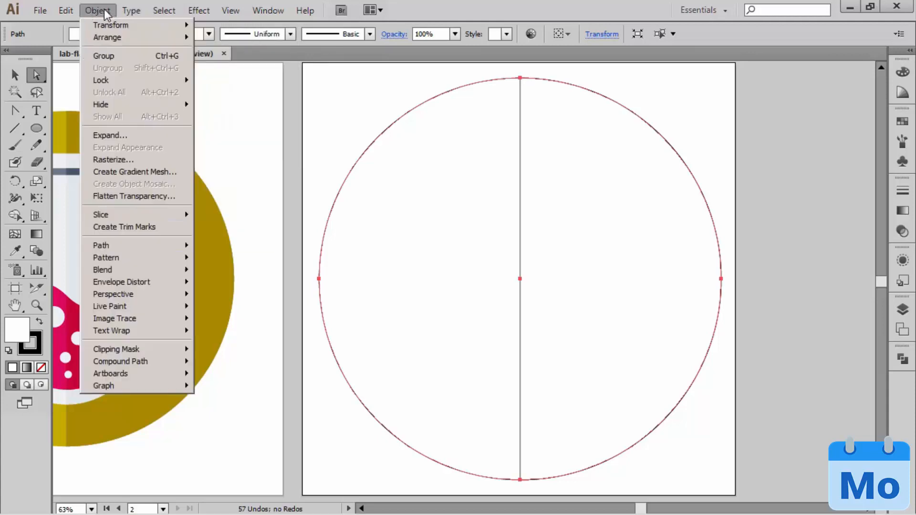
mouse_move(170, 38)
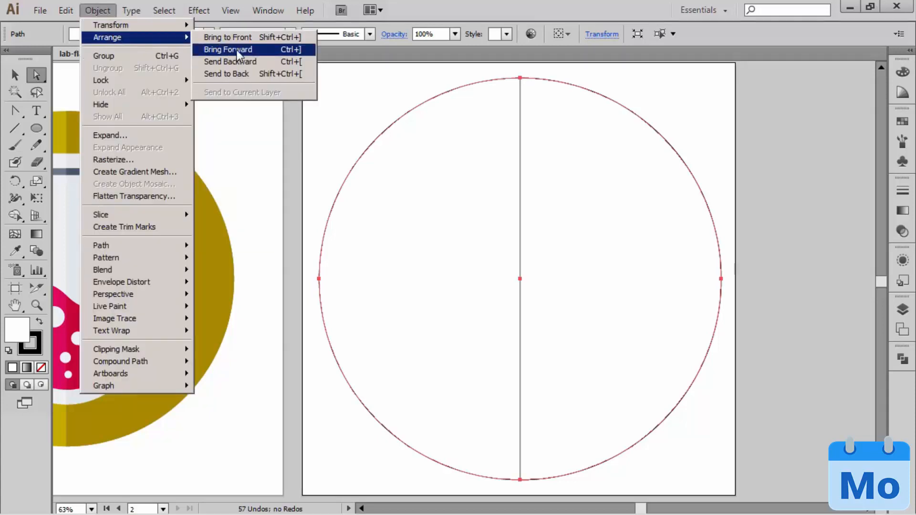
left_click(248, 74)
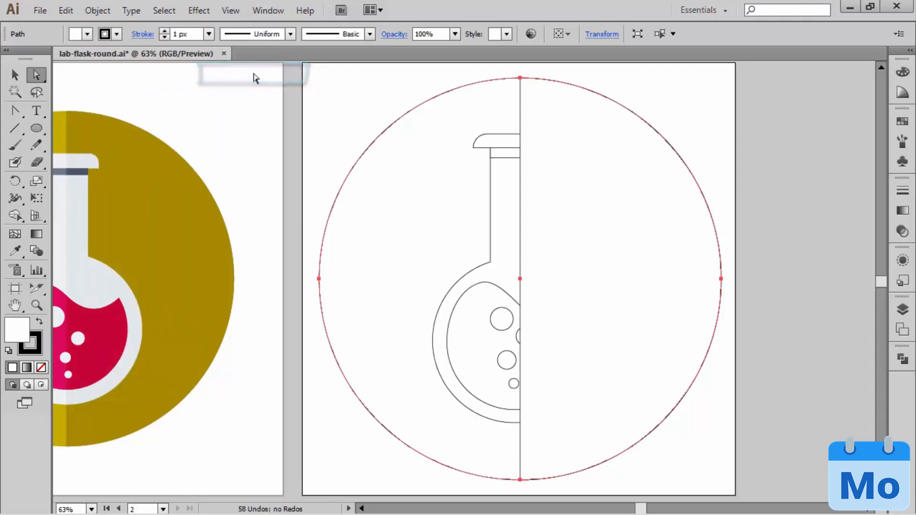
left_click(699, 101)
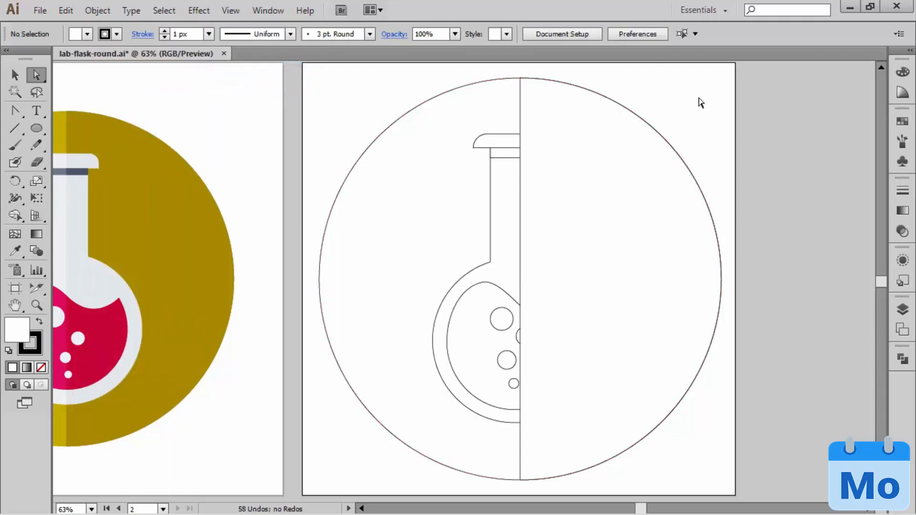
Step: Nudge the full circle and the half circle left together until the vertical split lines up with the flask's centre
left_click_drag(310, 128, 372, 125)
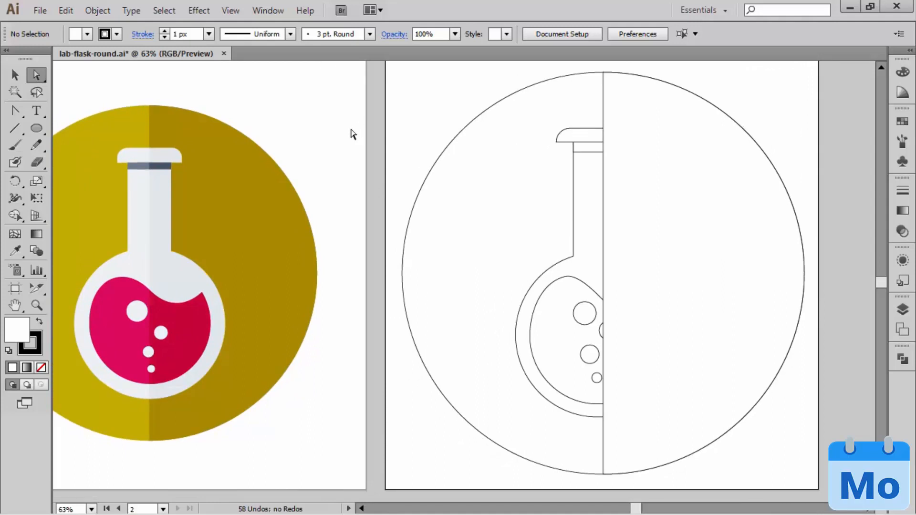
left_click(671, 157)
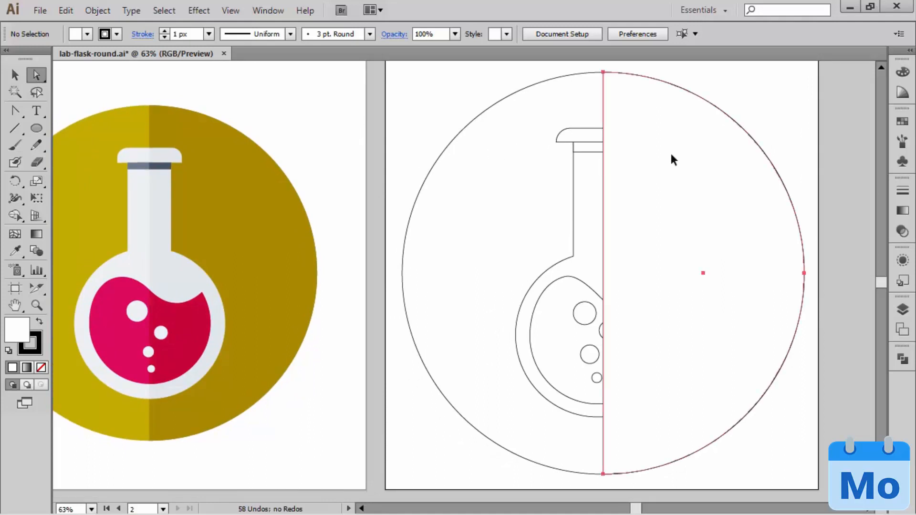
key("Left")
key("Left")
key("Left")
key("Left")
key("Left")
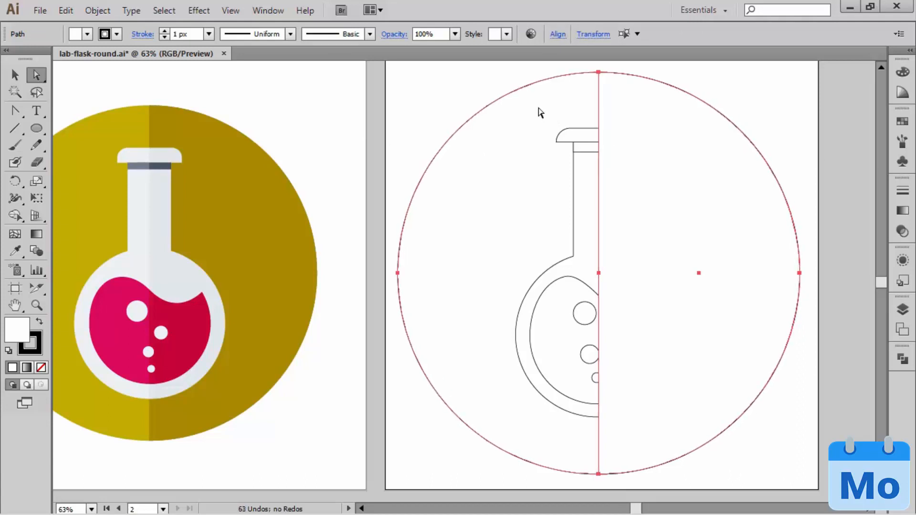
key("Left")
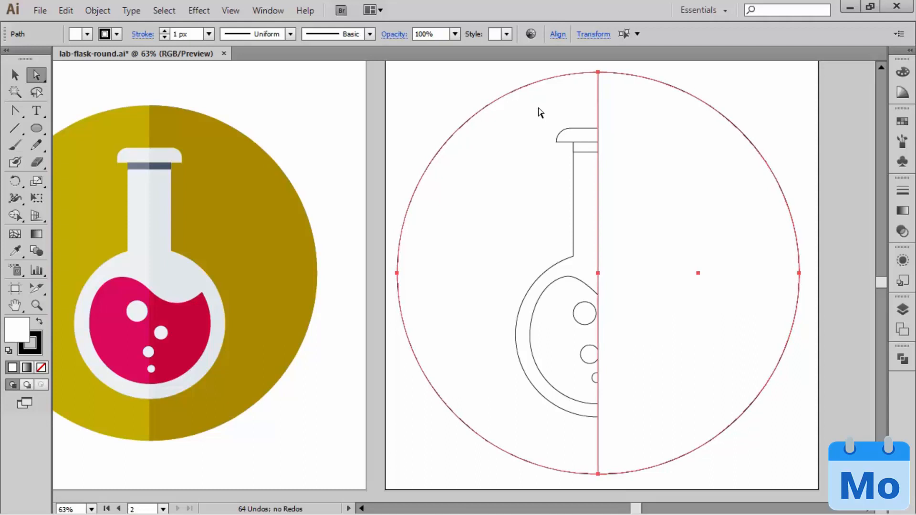
left_click(418, 87)
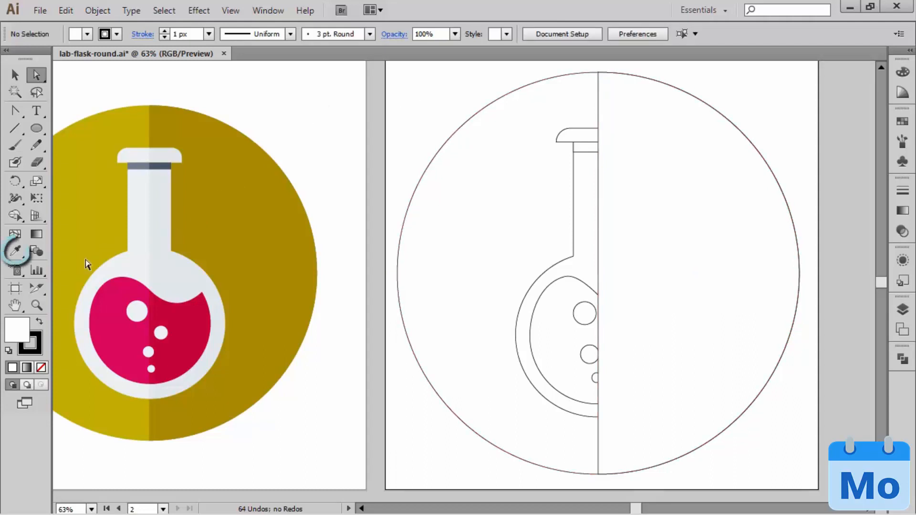
Step: With the Eyedropper, copy the reference's olive background fill to the full circle and its 60% black shadow to the half circle
left_click(16, 251)
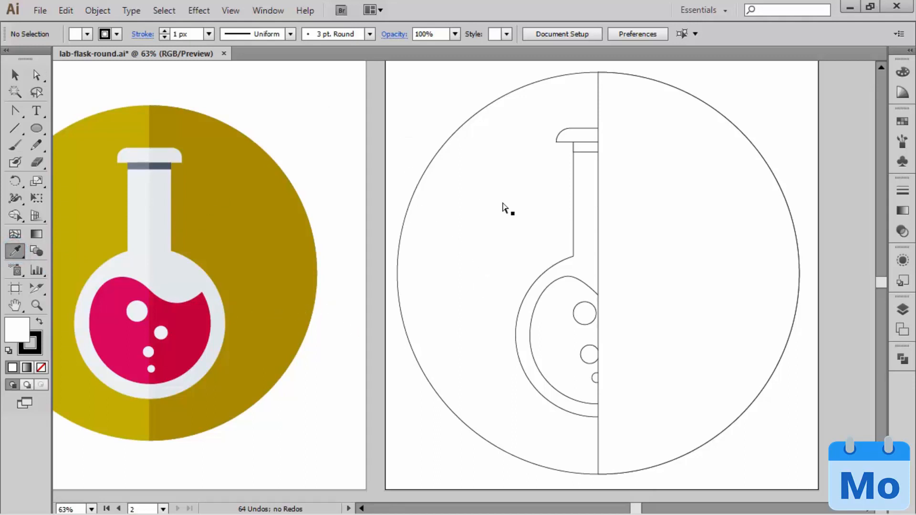
left_click(500, 206, "ctrl")
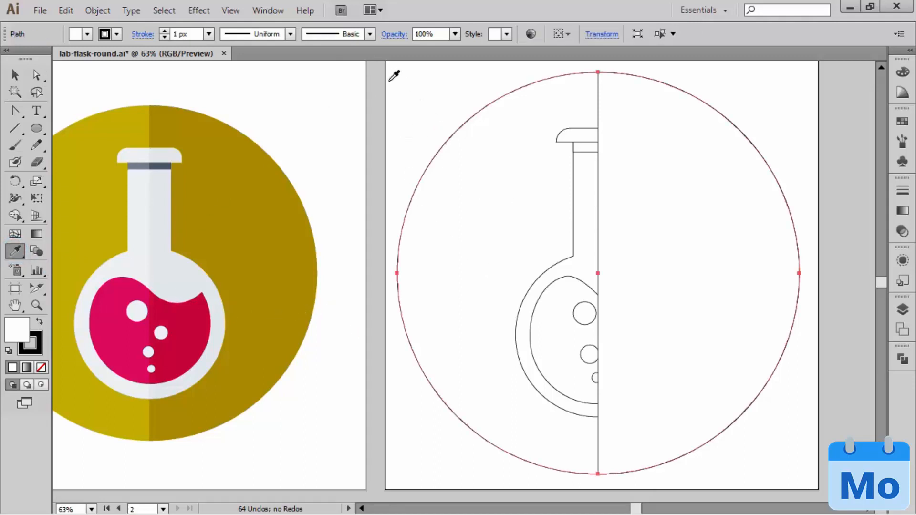
left_click(124, 118)
left_click(655, 133)
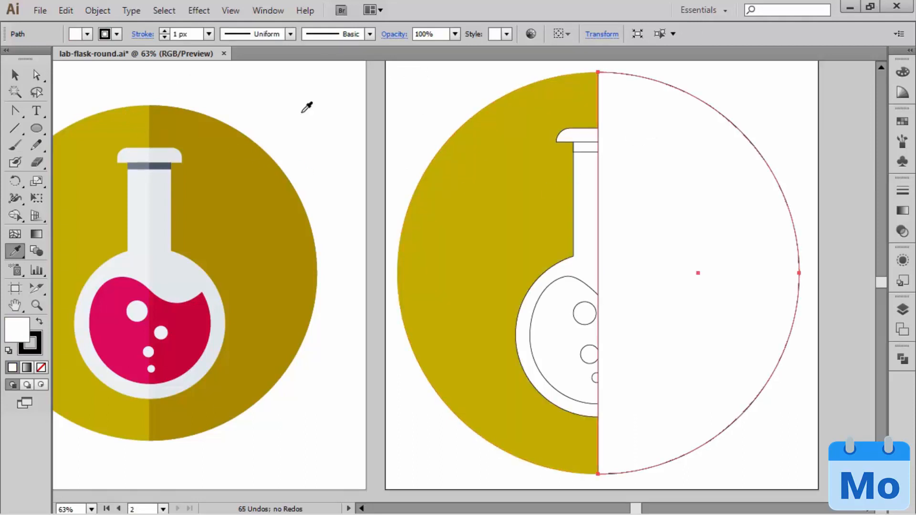
key("x")
left_click(188, 117)
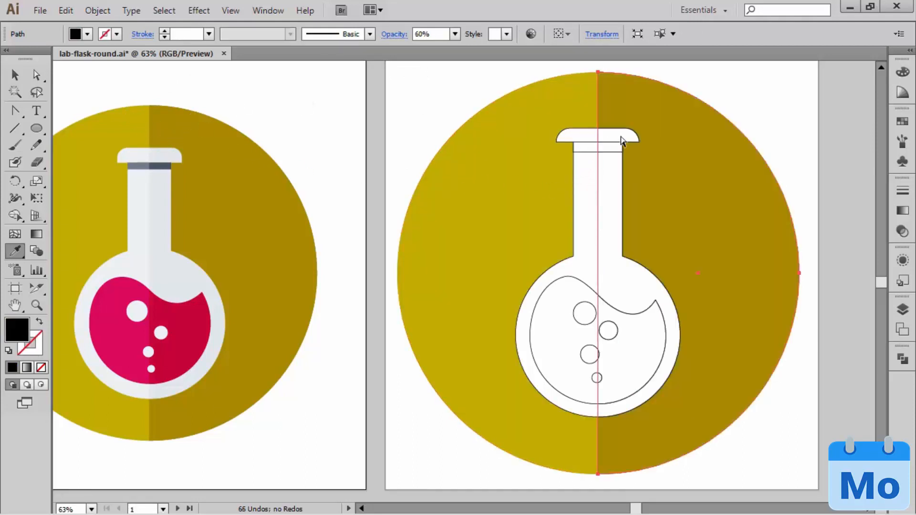
Step: With the Eyedropper, copy the reference's light grey to the flask outline, slate to the neck band, and crimson to the liquid
left_click(579, 139, "ctrl+shift")
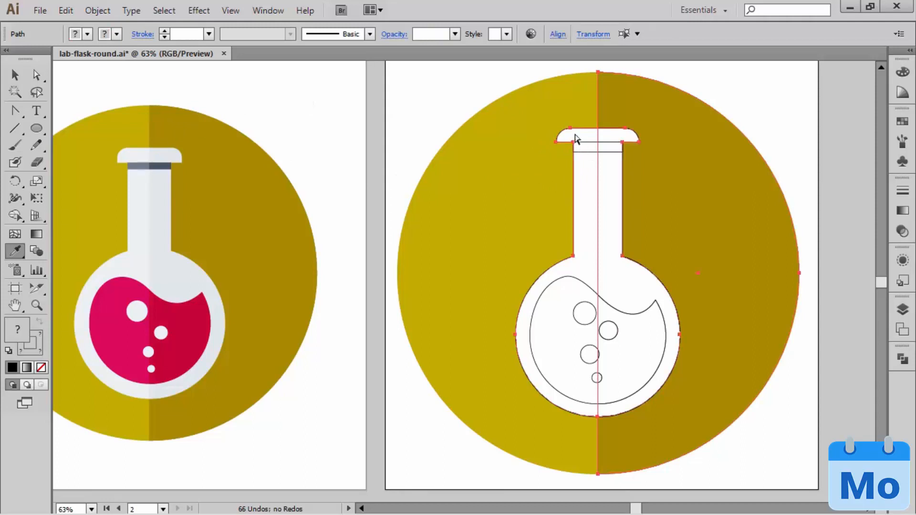
left_click(129, 154)
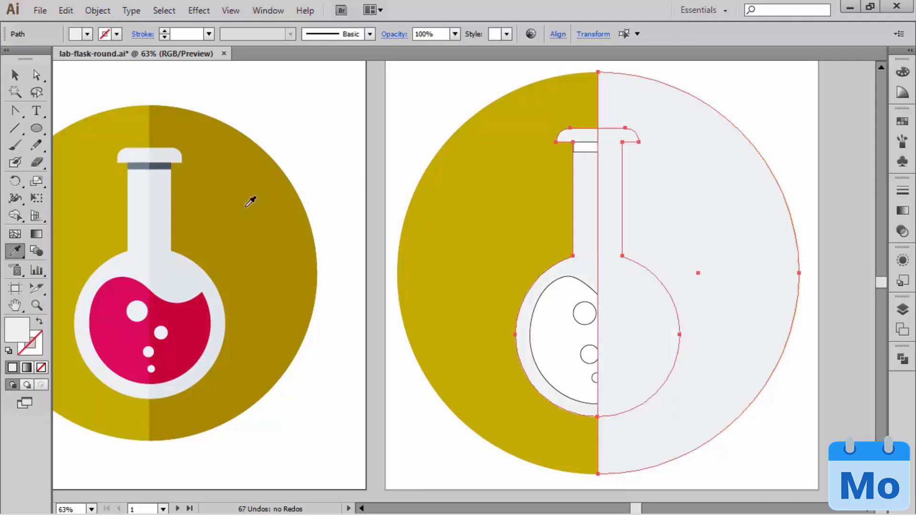
left_click(582, 148, "ctrl")
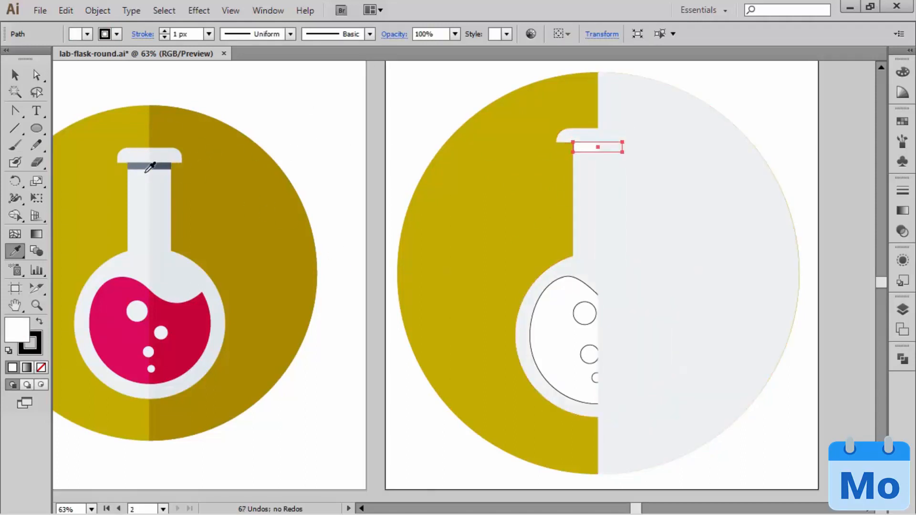
left_click(152, 165)
left_click(548, 332, "ctrl")
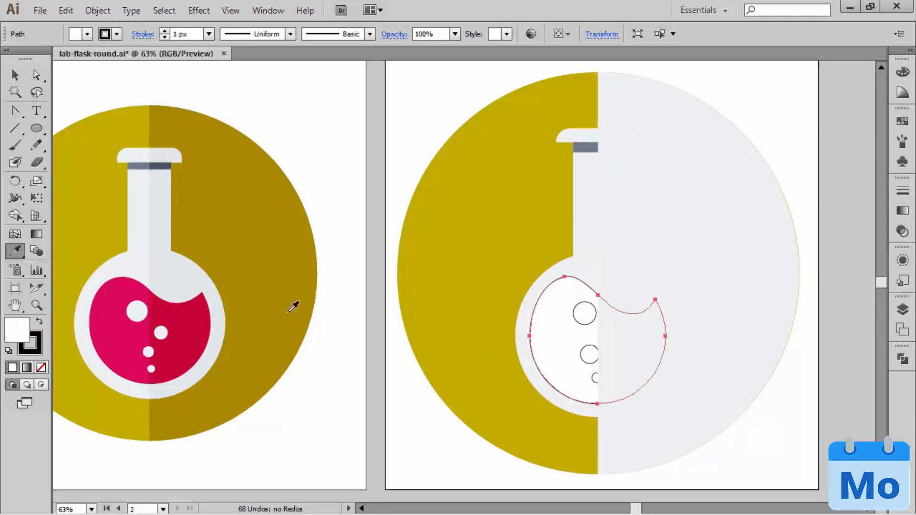
left_click(105, 302)
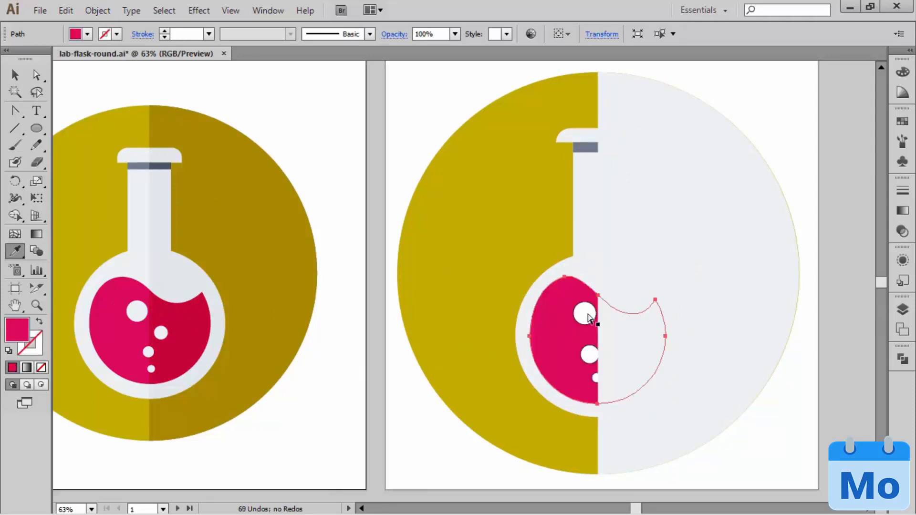
Step: Reapply the reference's 60% black shadow to the right half circle with the Eyedropper and deselect it
left_click(734, 90, "ctrl")
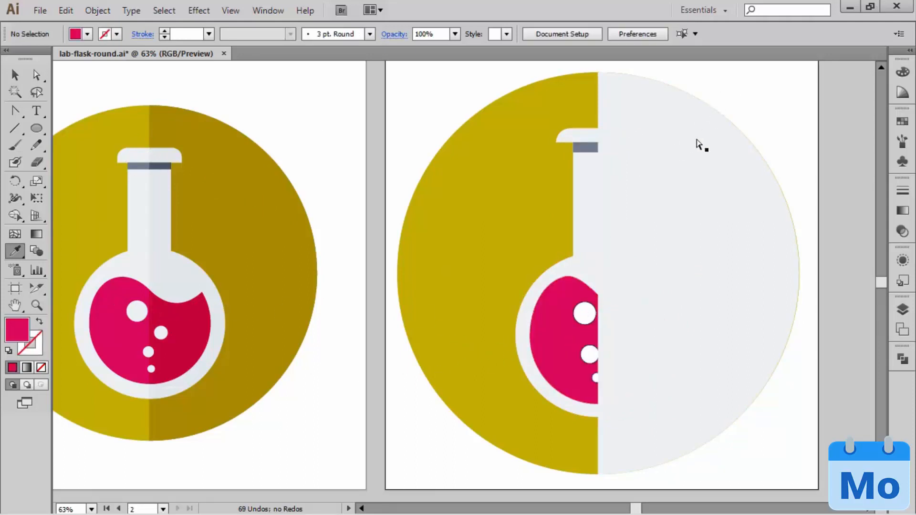
left_click(696, 166, "ctrl")
left_click(276, 191)
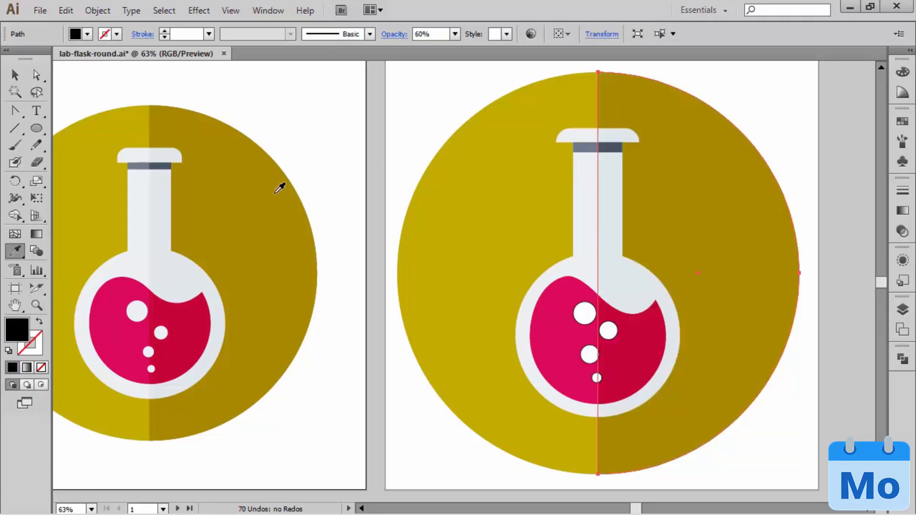
left_click(740, 77, "ctrl")
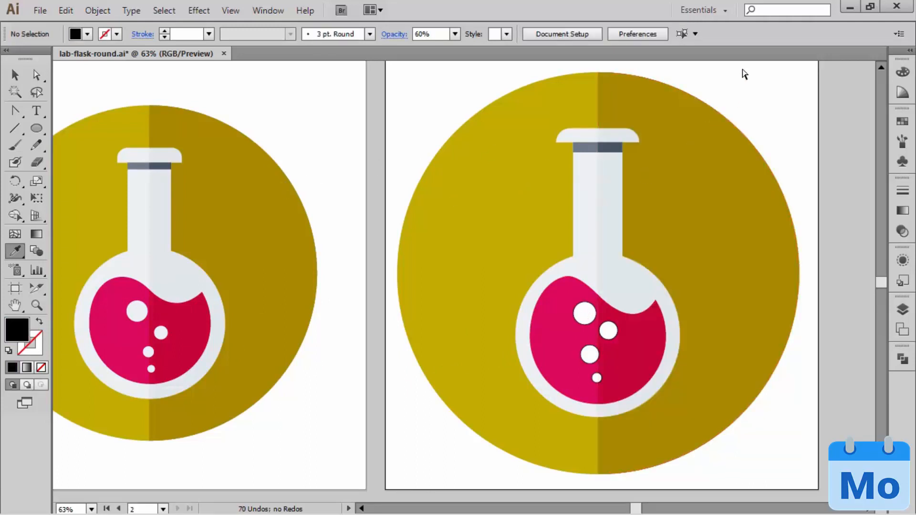
Step: Copy the reference bubble's outline-free off-white fill to the largest bubble and the two lowest bubbles
left_click(584, 313, "ctrl")
left_click(589, 354, "ctrl+shift")
left_click(597, 377, "ctrl+shift")
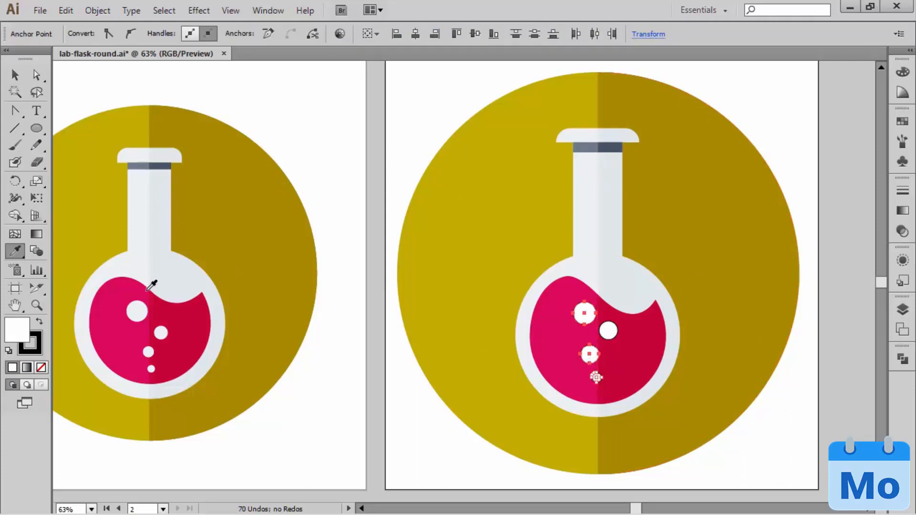
left_click(140, 305)
left_click(811, 384, "ctrl")
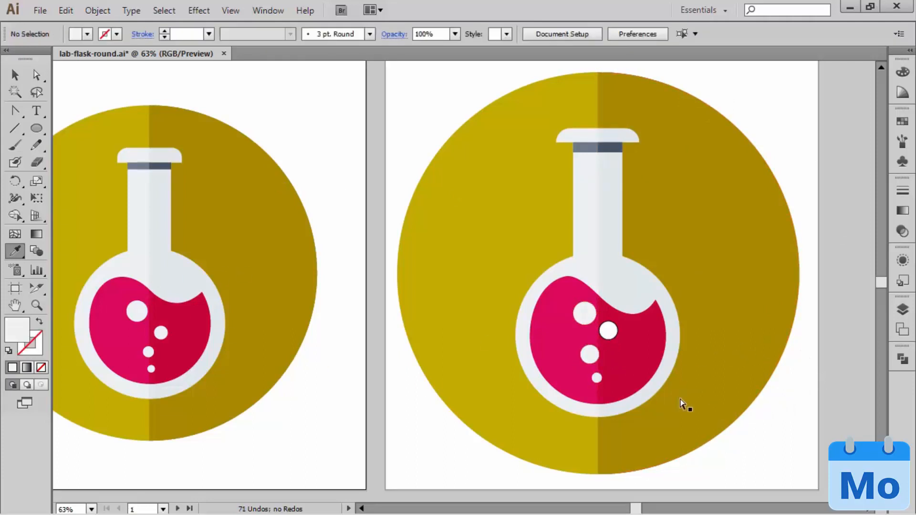
left_click(610, 337, "ctrl")
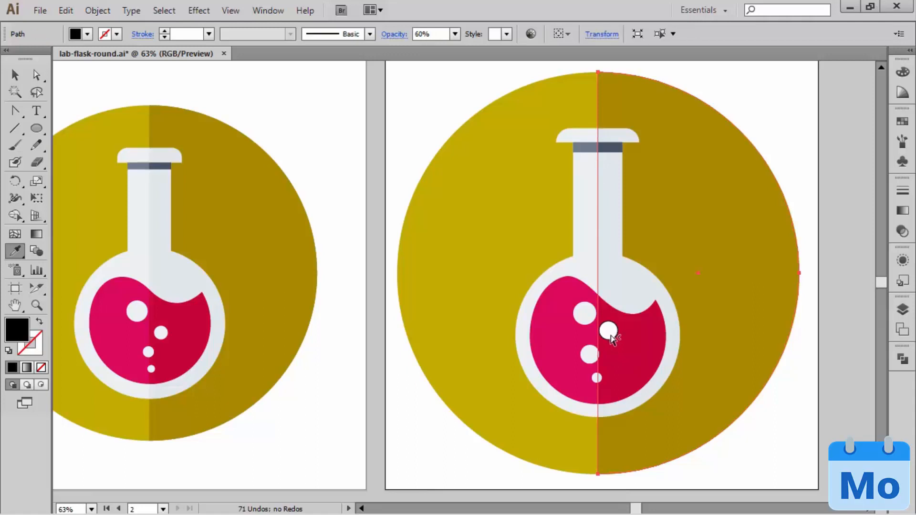
left_click(850, 313, "ctrl")
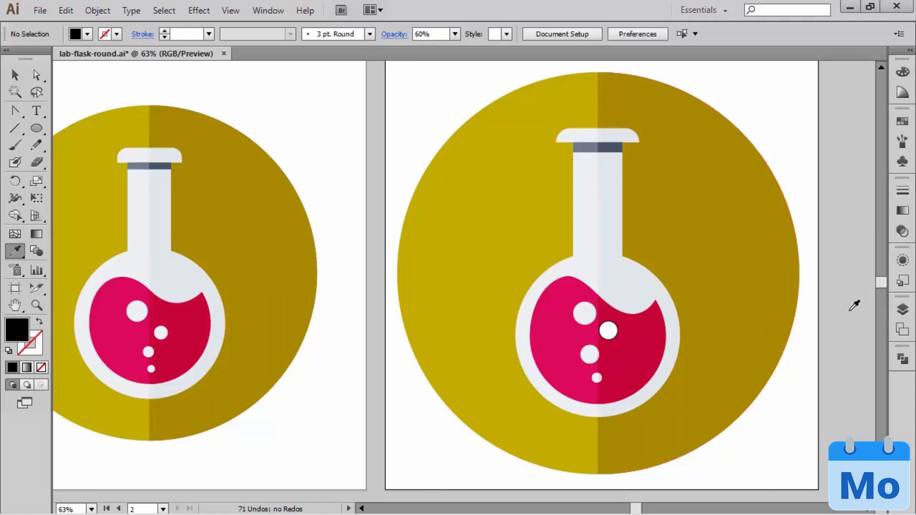